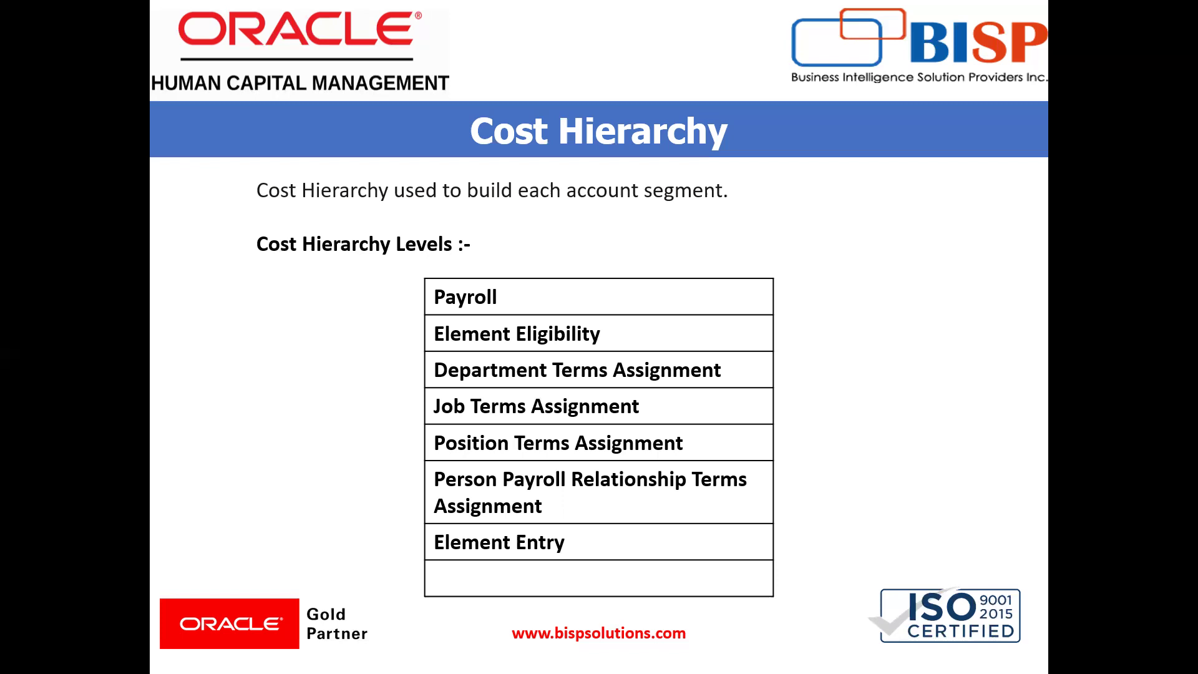
# Go back to the Cost Hierarchy slide and black out the presentation screen.
pyautogui.press('Left')
pyautogui.press('b')
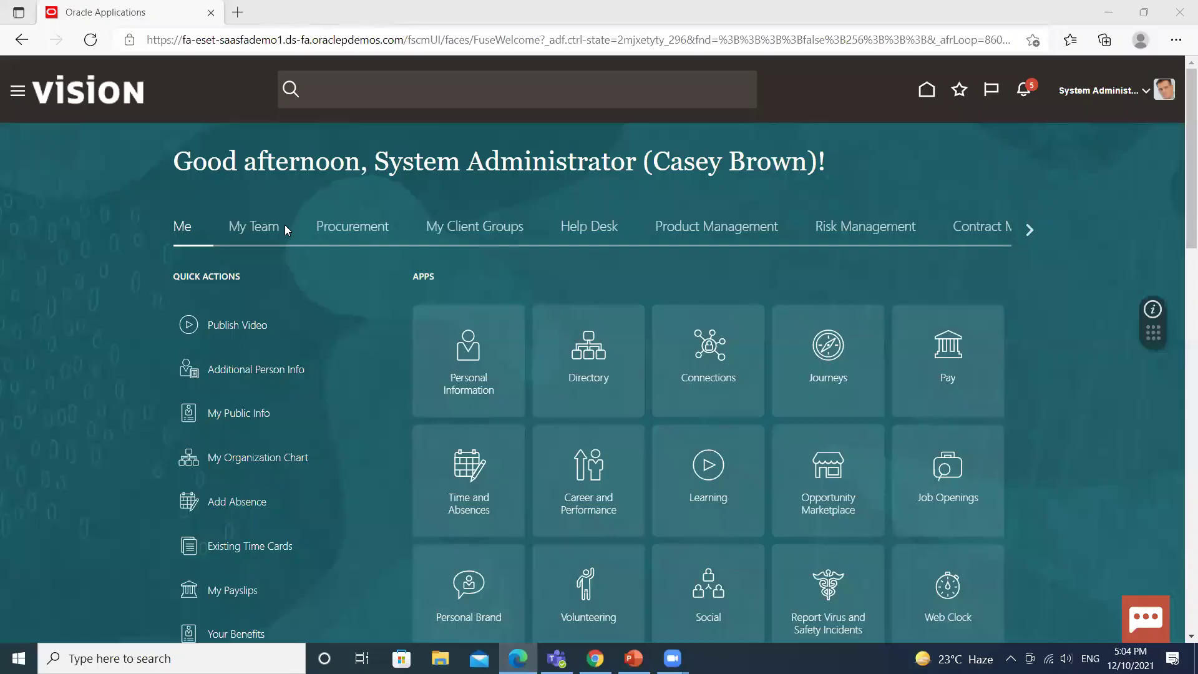
# In Setup and Maintenance, show the Manage Implementation Projects list with BISP Project.
pyautogui.click(1143, 93)
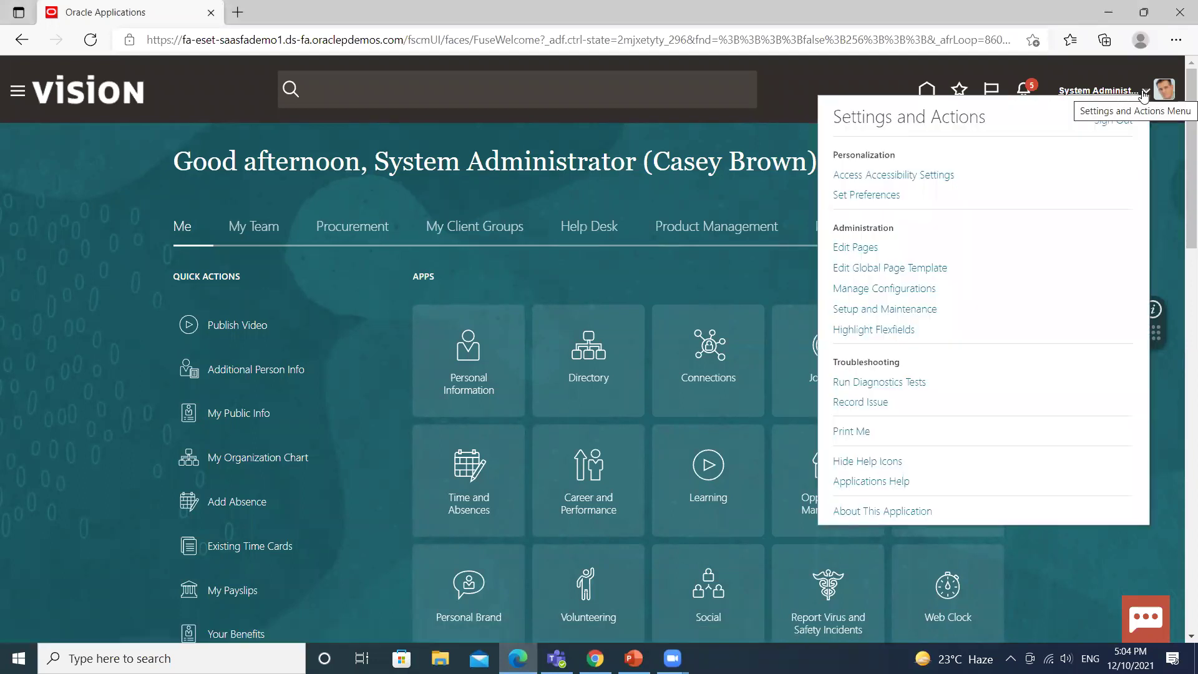
pyautogui.click(892, 310)
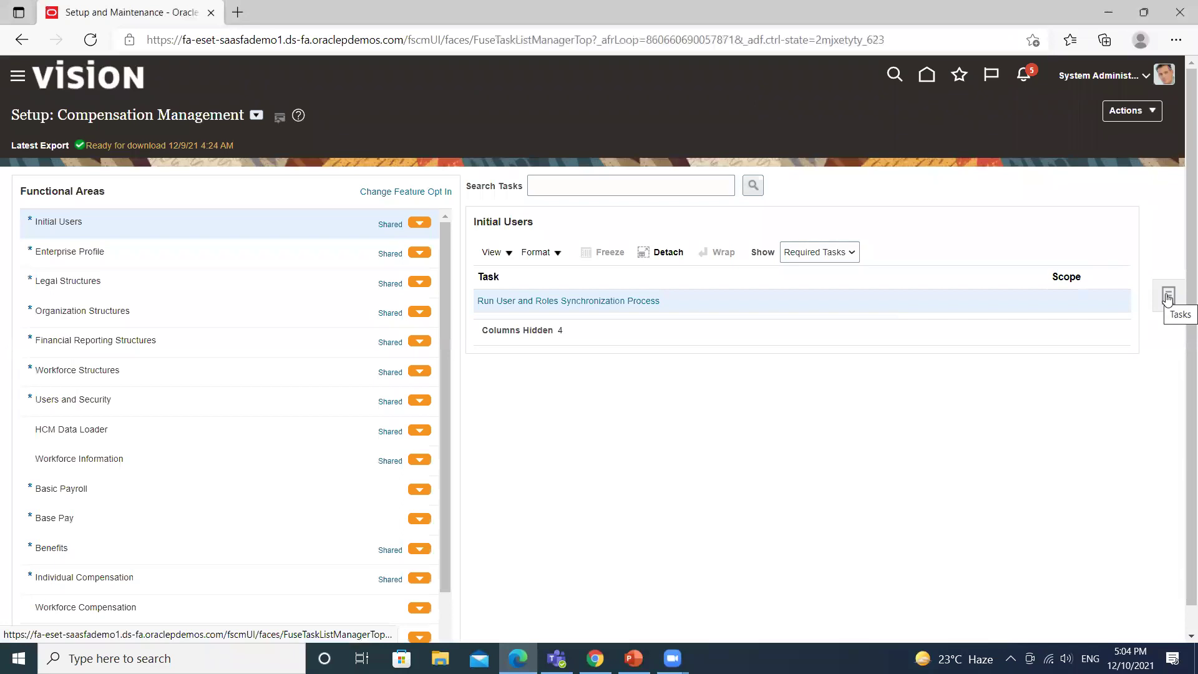
pyautogui.click(1167, 298)
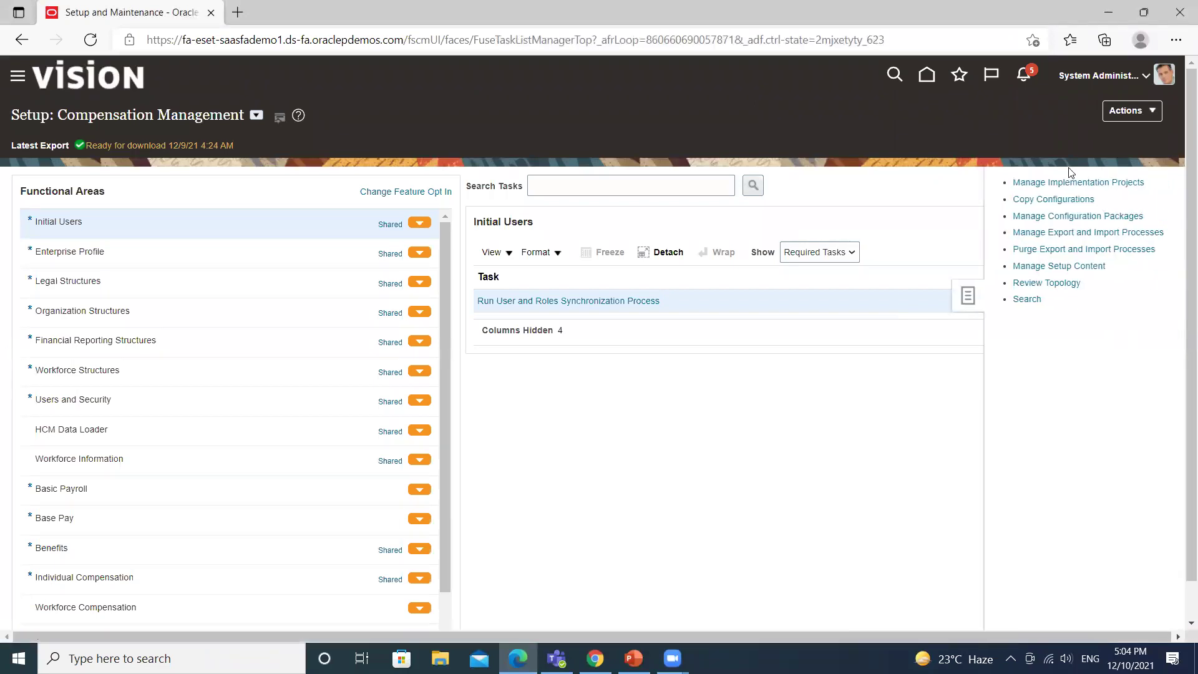
pyautogui.click(1038, 182)
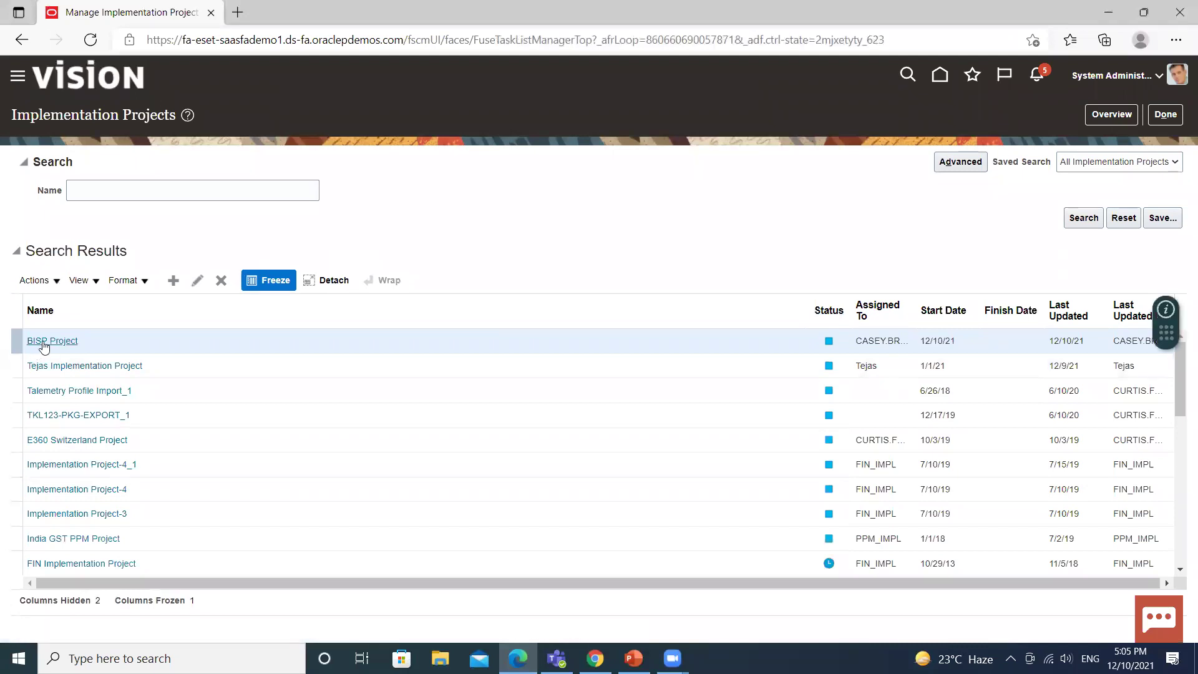
# In BISP Project, find the 'cost allocation key flexfield' task and go to it.
pyautogui.click(41, 341)
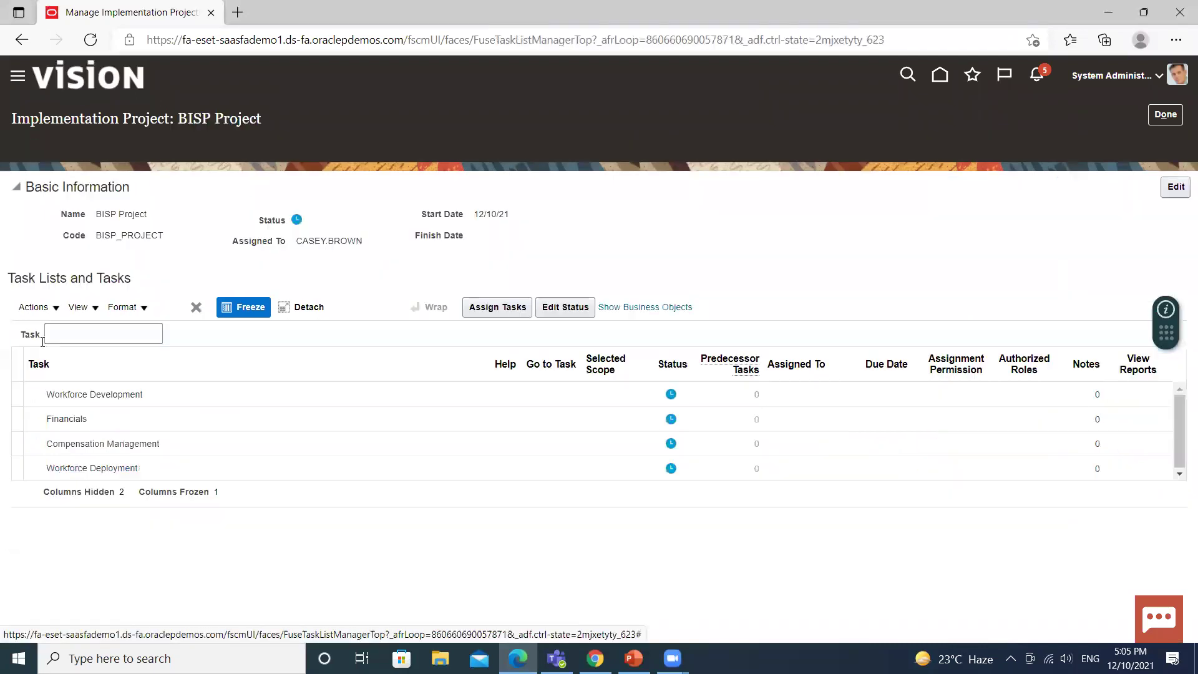
pyautogui.click(81, 318)
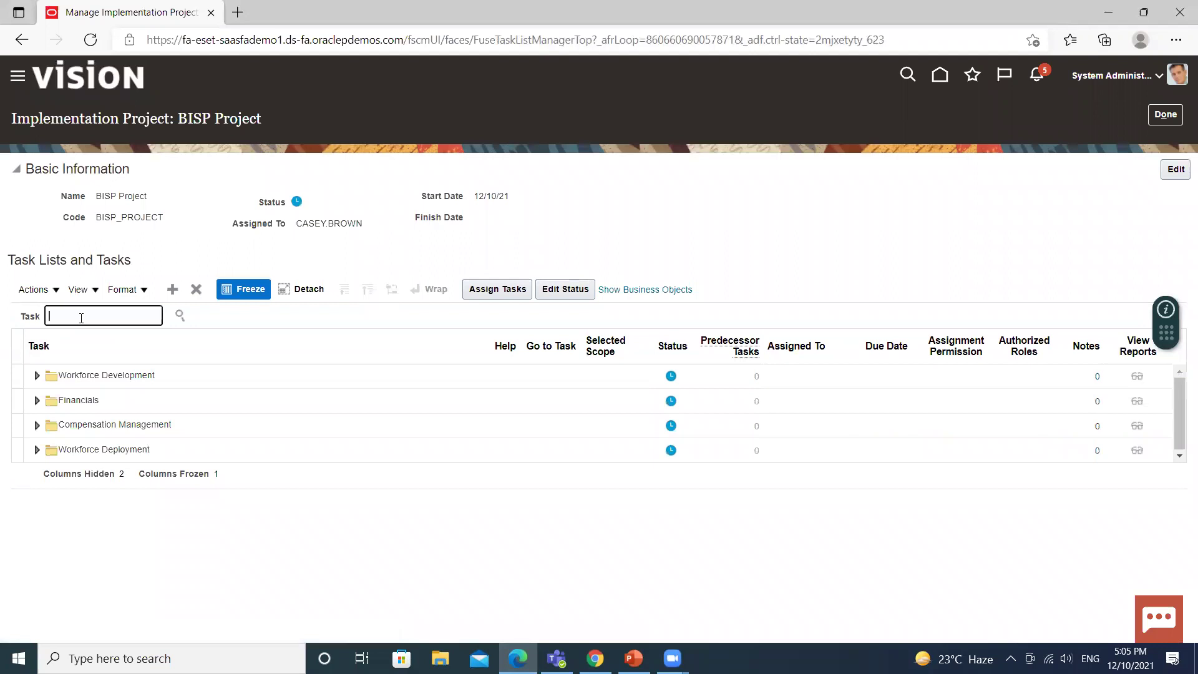
pyautogui.write('coat allocation key flexfield')
pyautogui.press('Return')
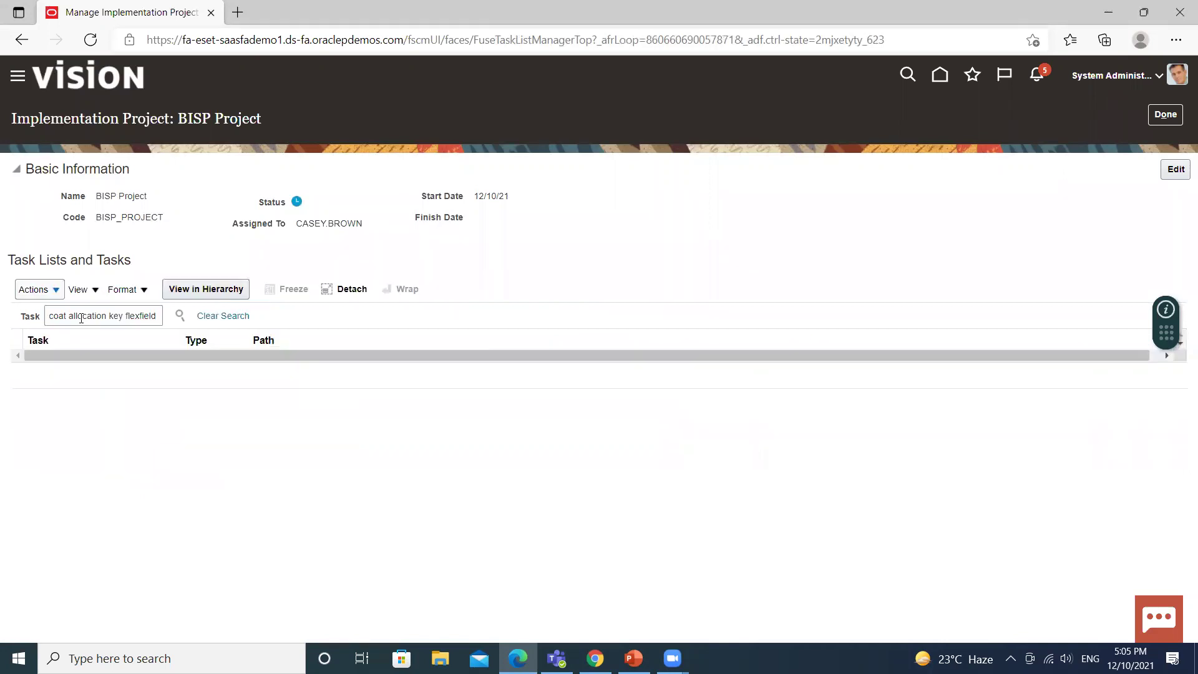
pyautogui.click(59, 316)
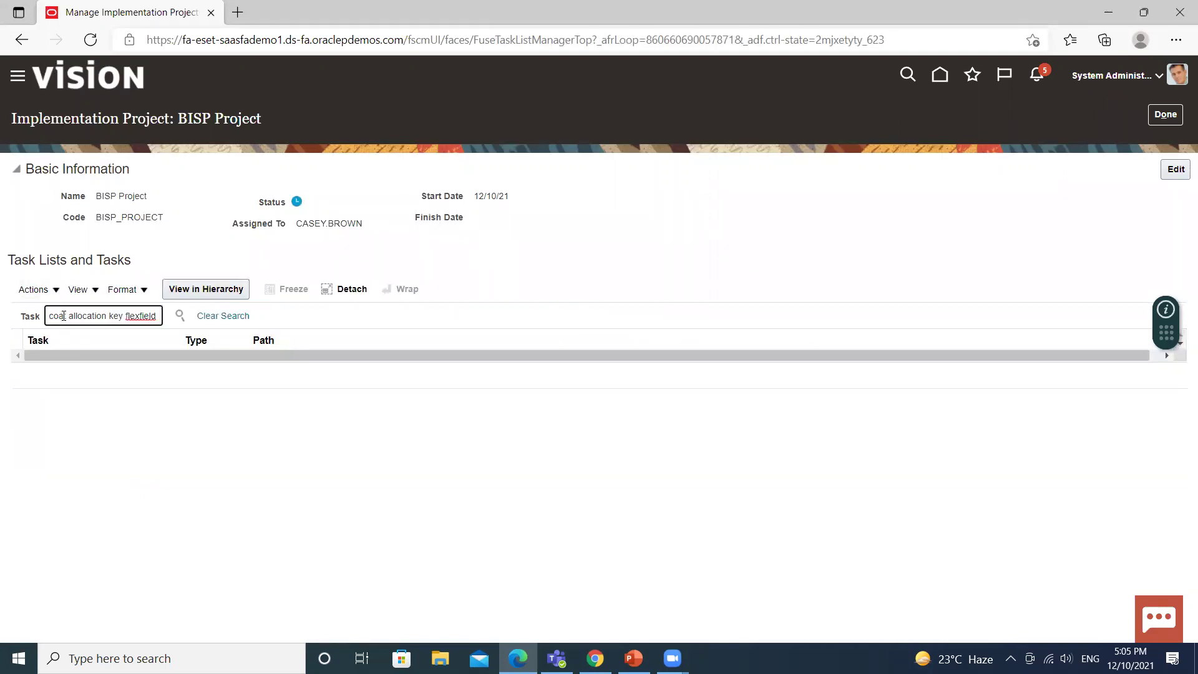
pyautogui.press('BackSpace')
pyautogui.write('s')
pyautogui.press('Return')
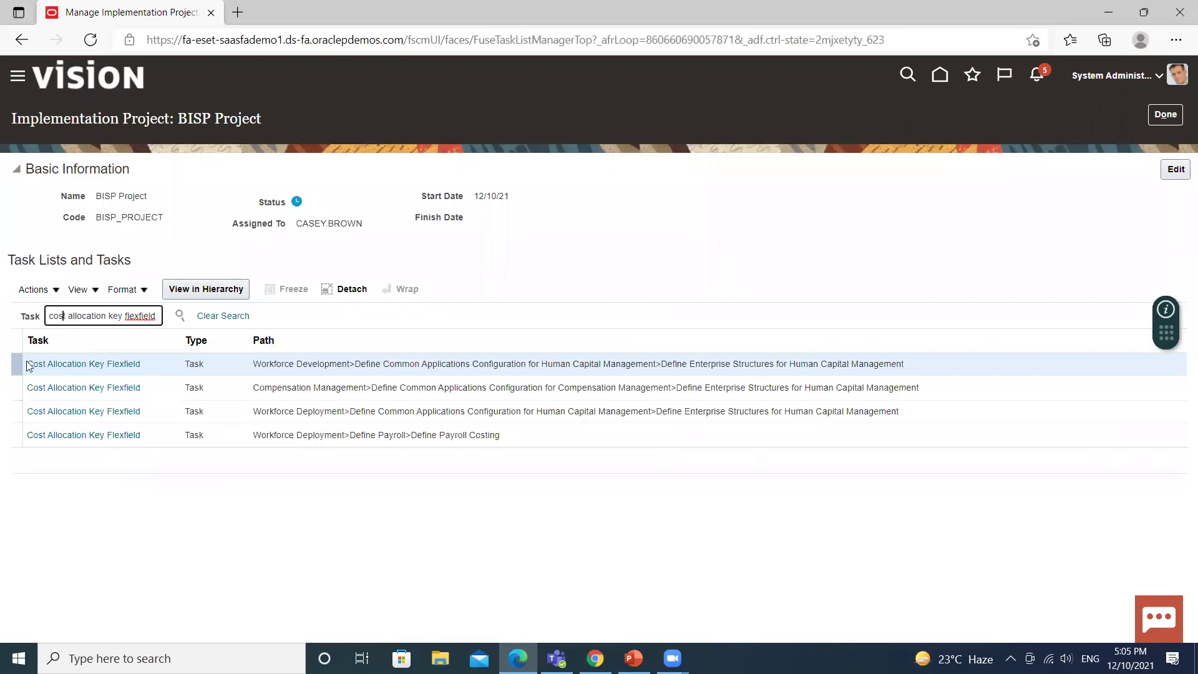
pyautogui.click(75, 363)
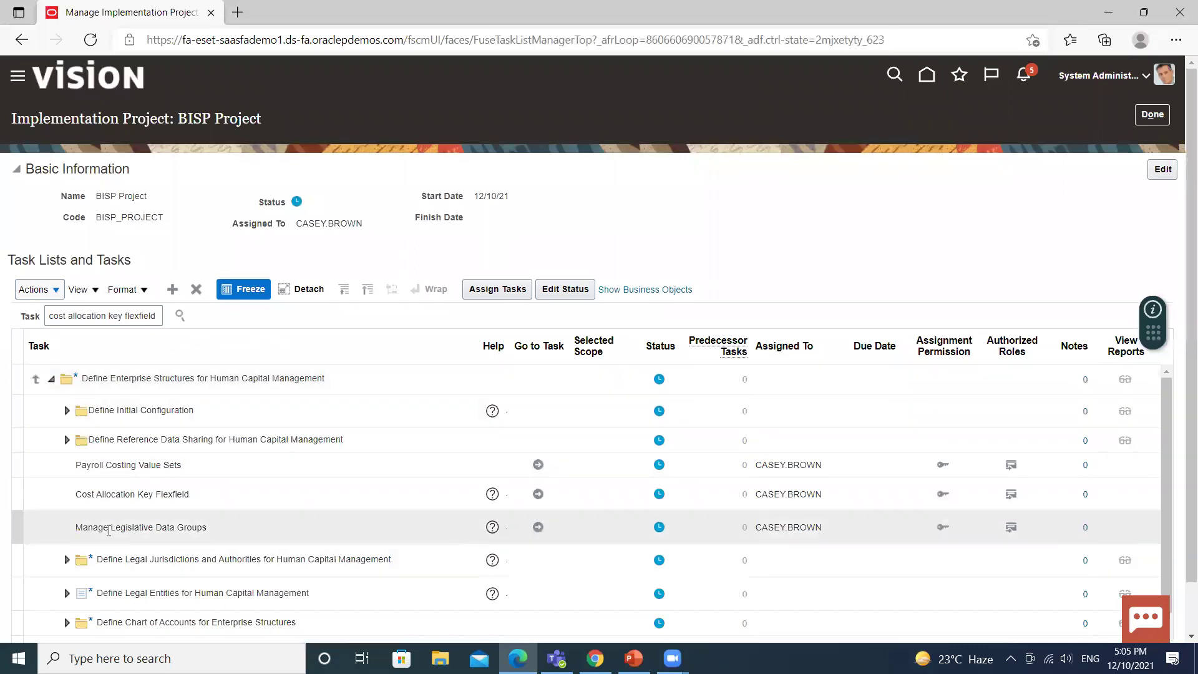
pyautogui.click(539, 493)
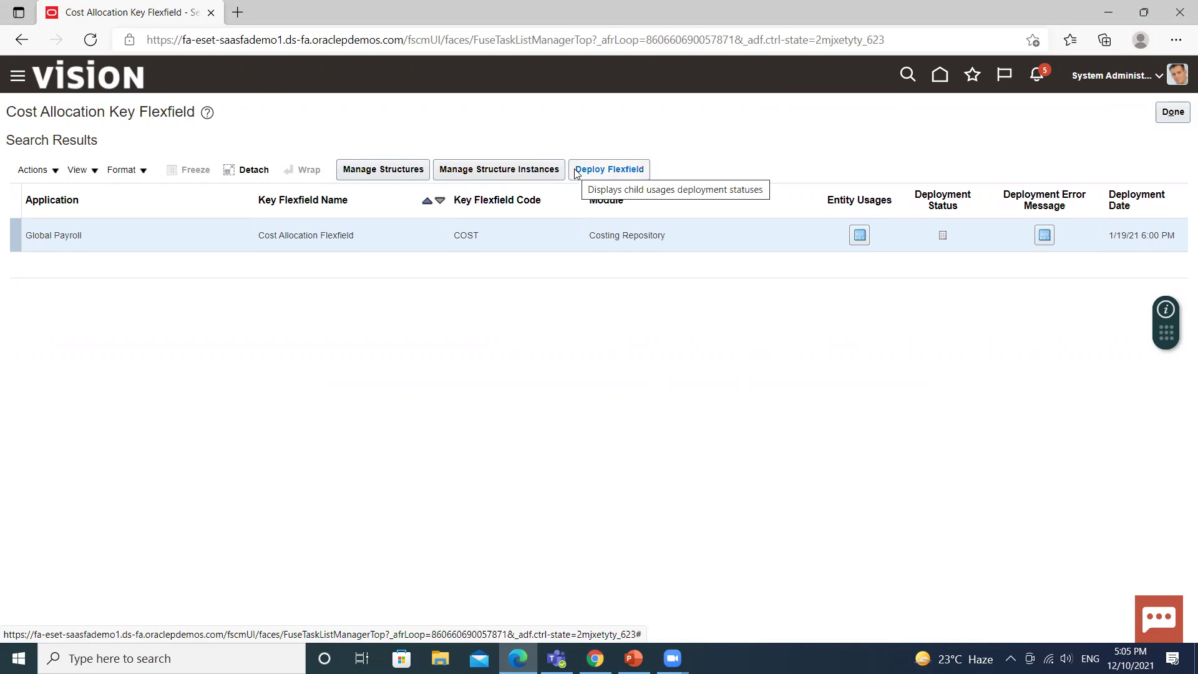
# Create and save the BISP Cost Allocation KFF structure with a * delimiter, adding a segment.
pyautogui.click(367, 170)
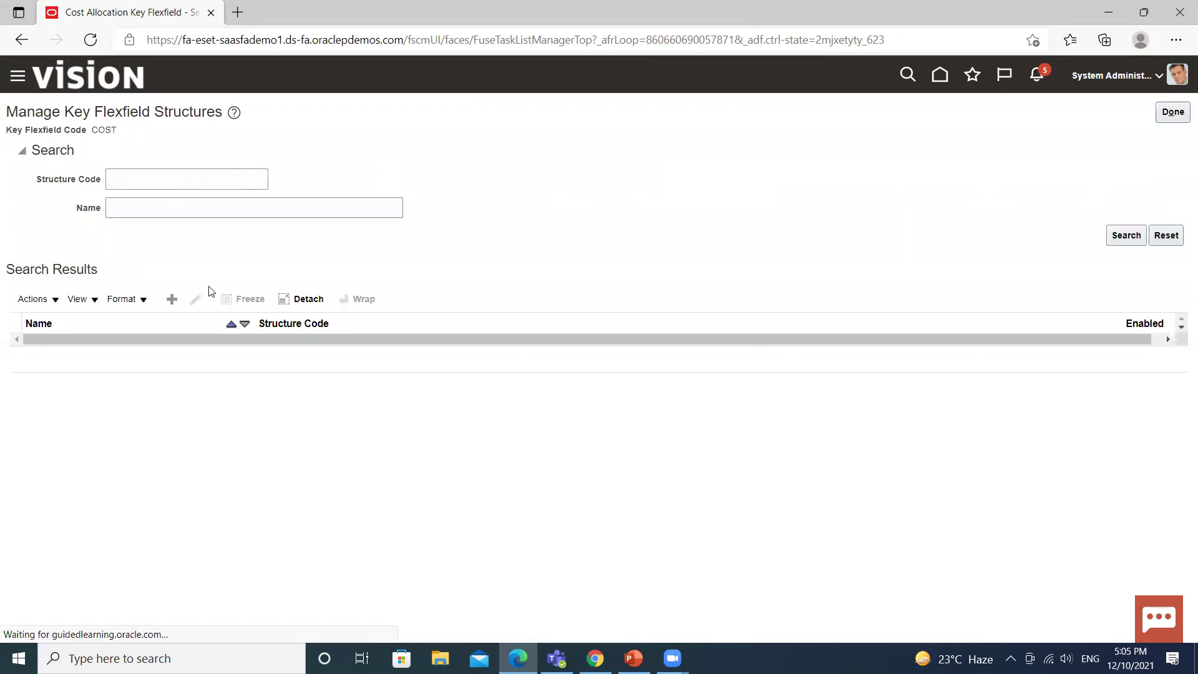
pyautogui.click(173, 300)
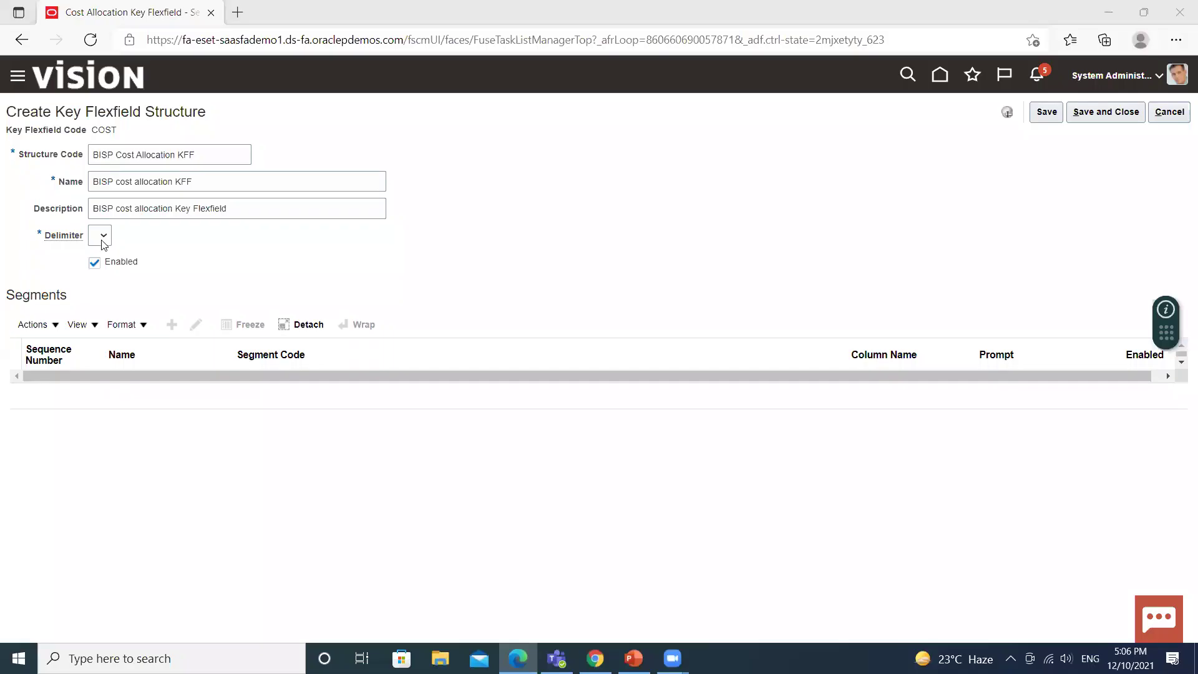
pyautogui.click(104, 244)
pyautogui.click(110, 278)
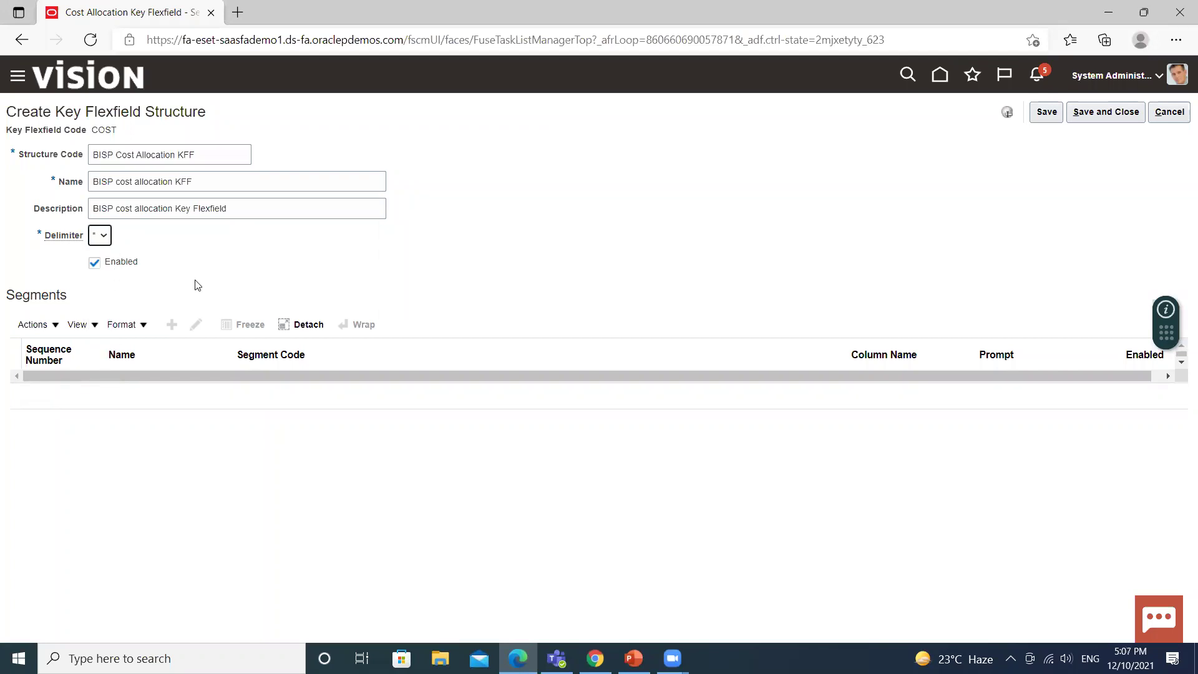
pyautogui.click(1046, 111)
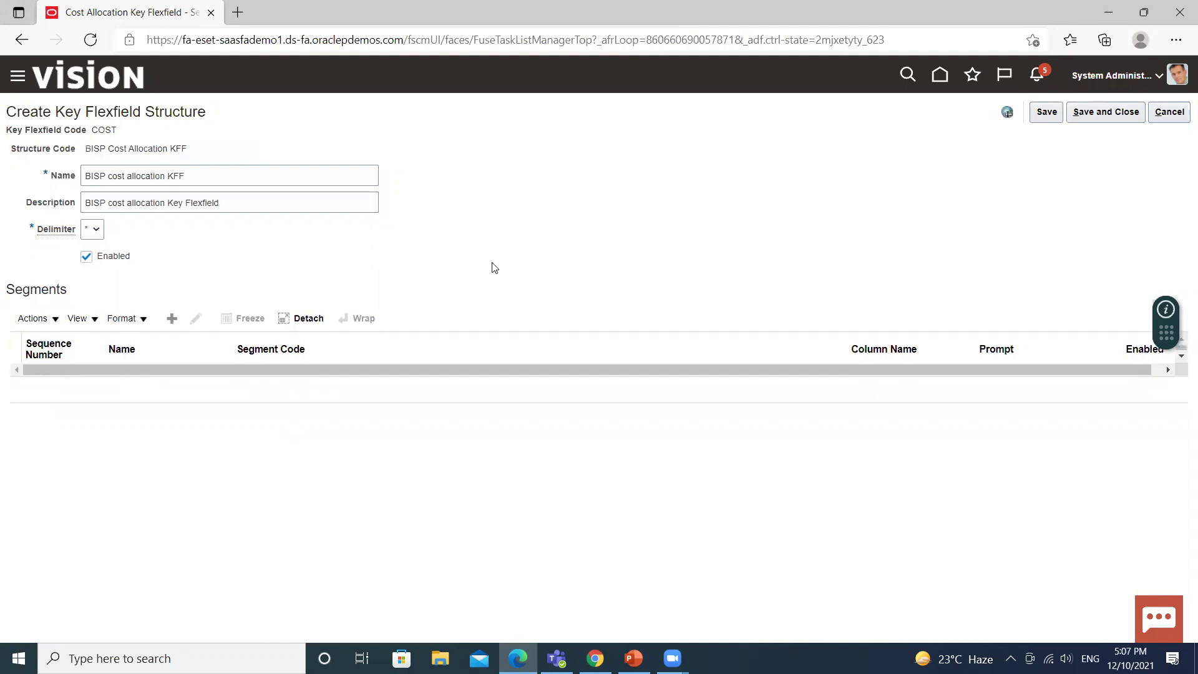
pyautogui.click(171, 318)
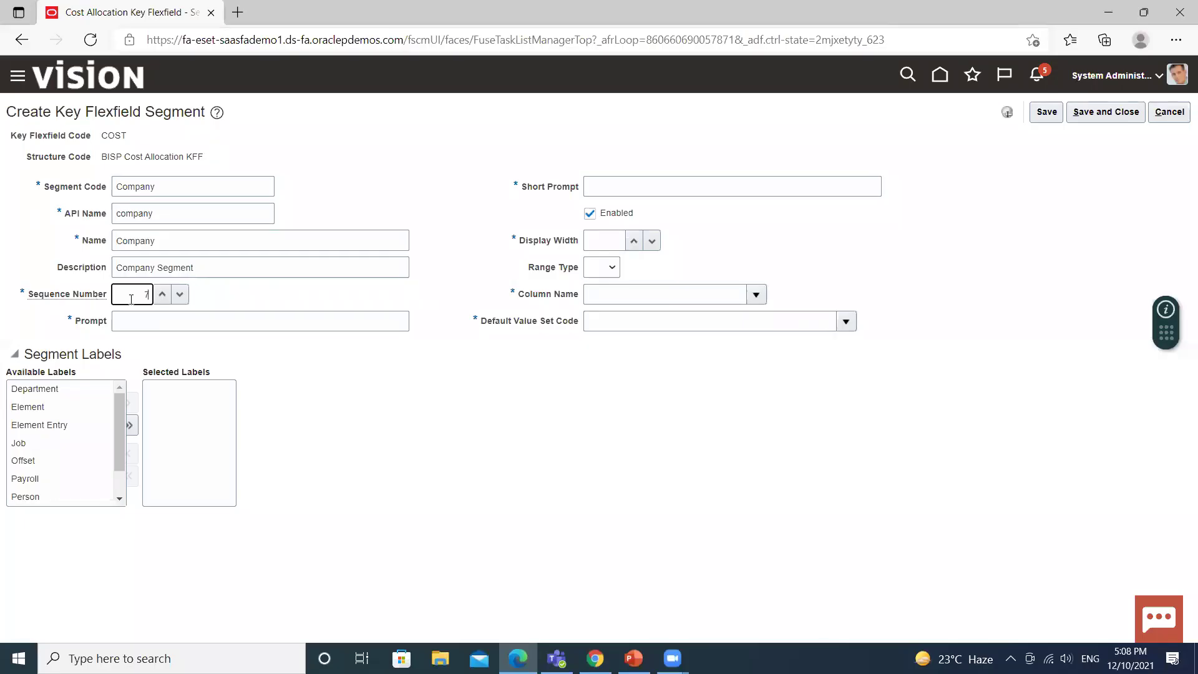
# Give the segment prompt Company, short prompt CO and display width 7.
pyautogui.click(136, 322)
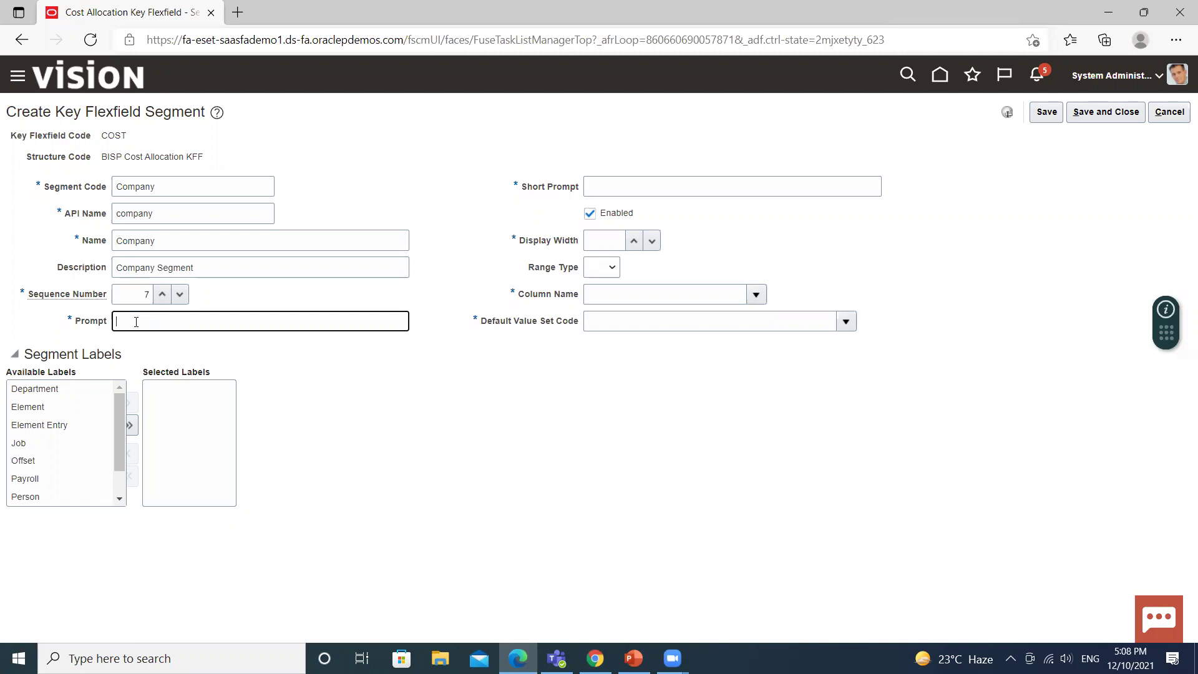
pyautogui.write('company')
pyautogui.click(650, 184)
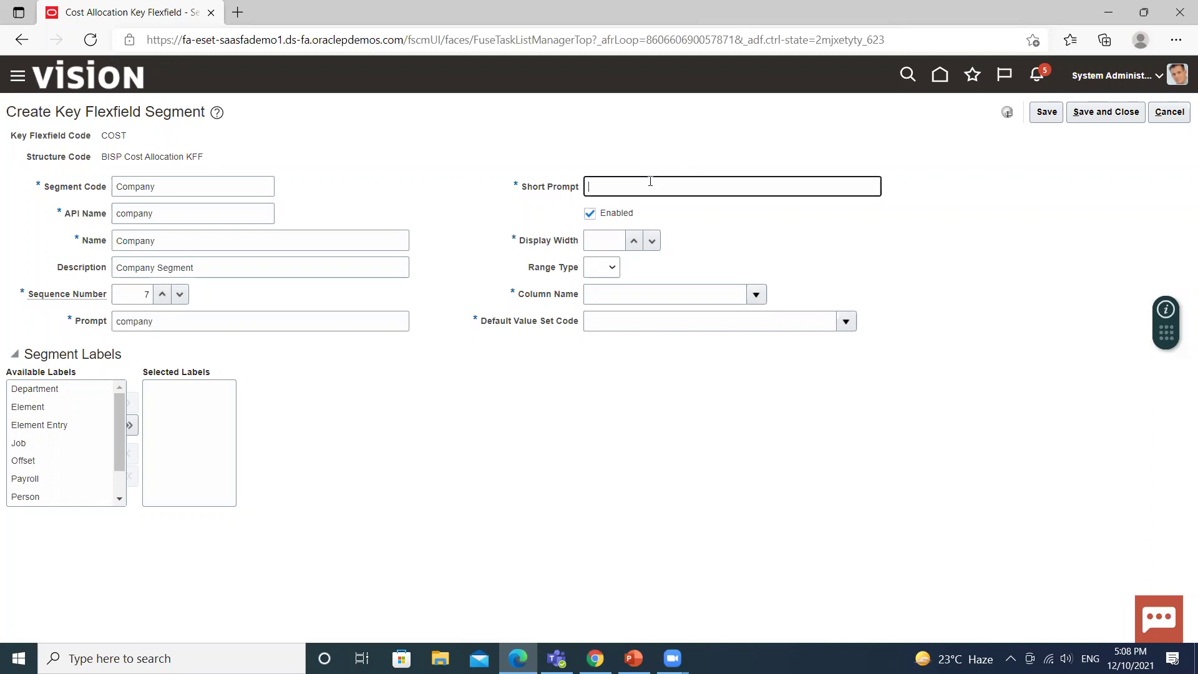
pyautogui.write('CO')
pyautogui.click(618, 241)
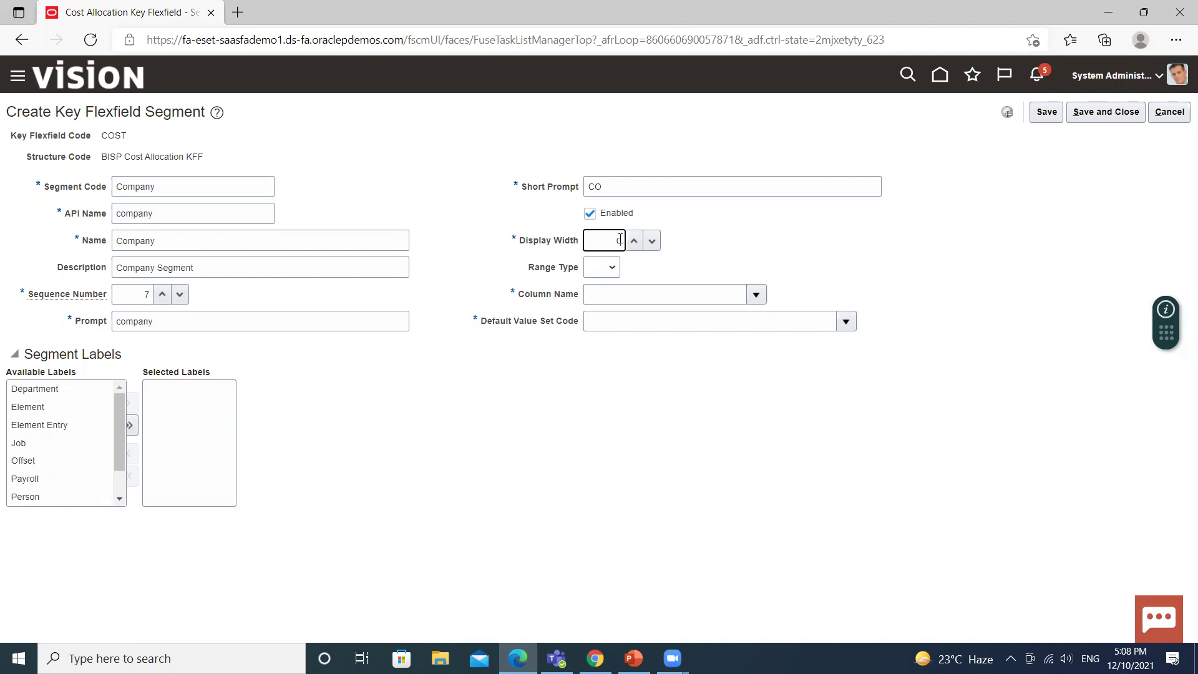
pyautogui.write('7')
# Assign column SEGMENT1 and bring up the default value set code search.
pyautogui.click(756, 294)
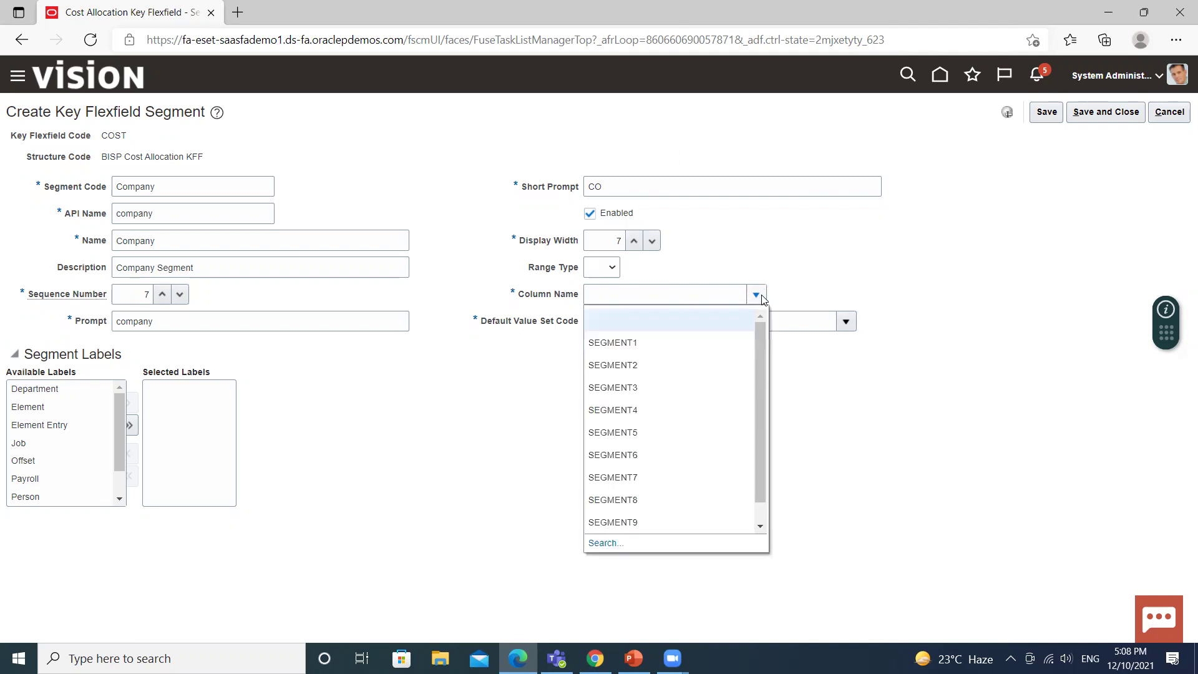
pyautogui.click(655, 341)
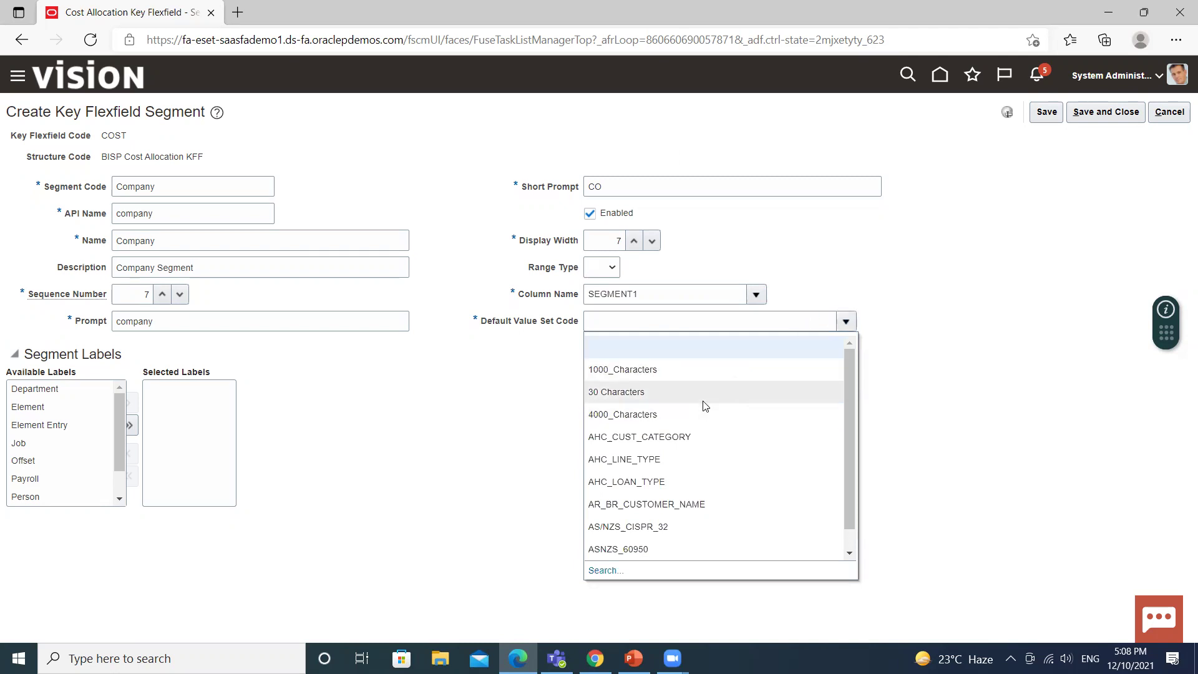
pyautogui.click(606, 569)
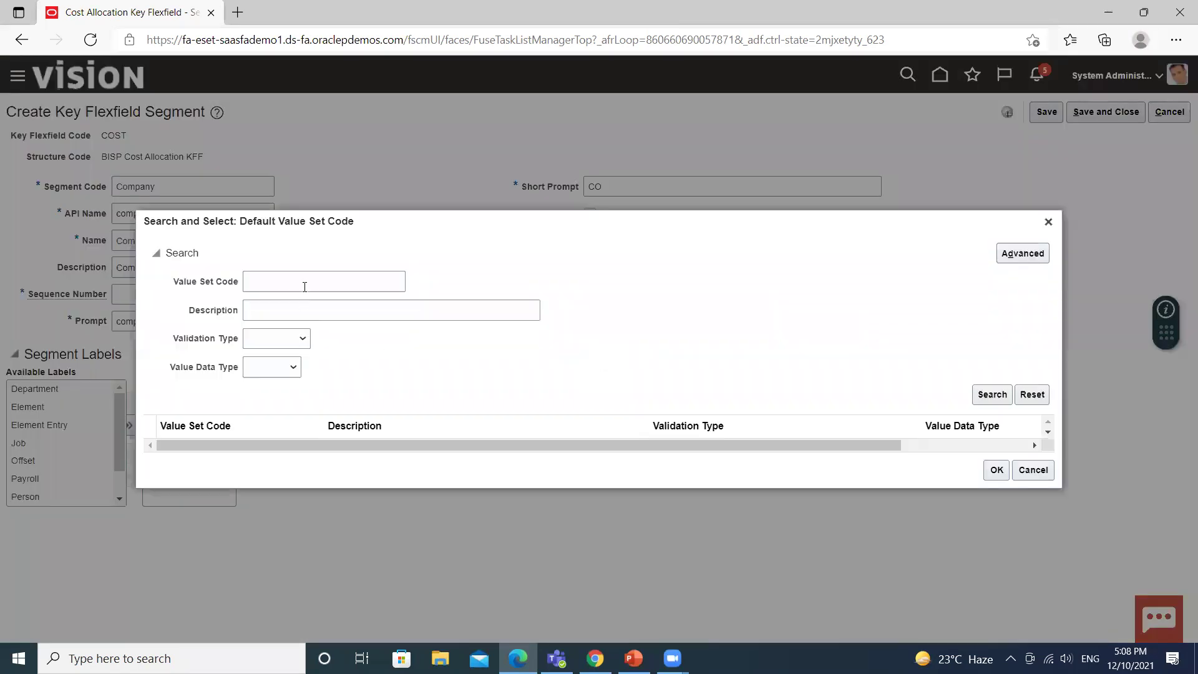
pyautogui.click(305, 282)
# Search value sets for COMPANY and set Company TejasINC as the default value set.
pyautogui.write('COMPAN')
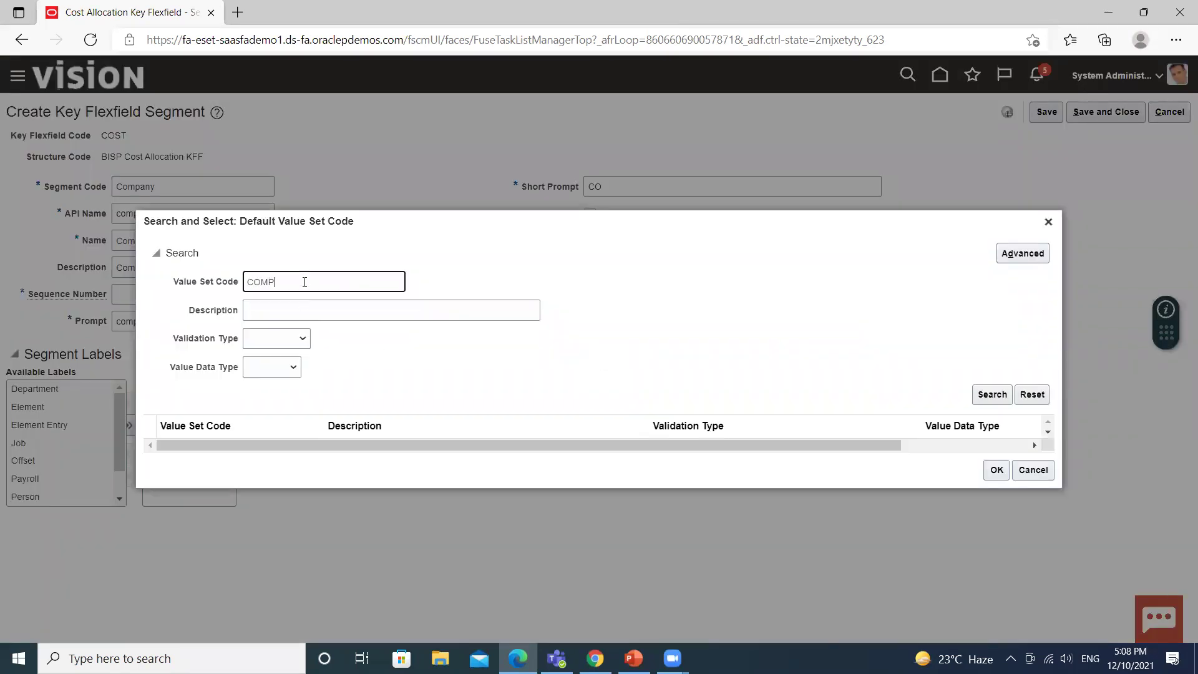
pyautogui.write('Y')
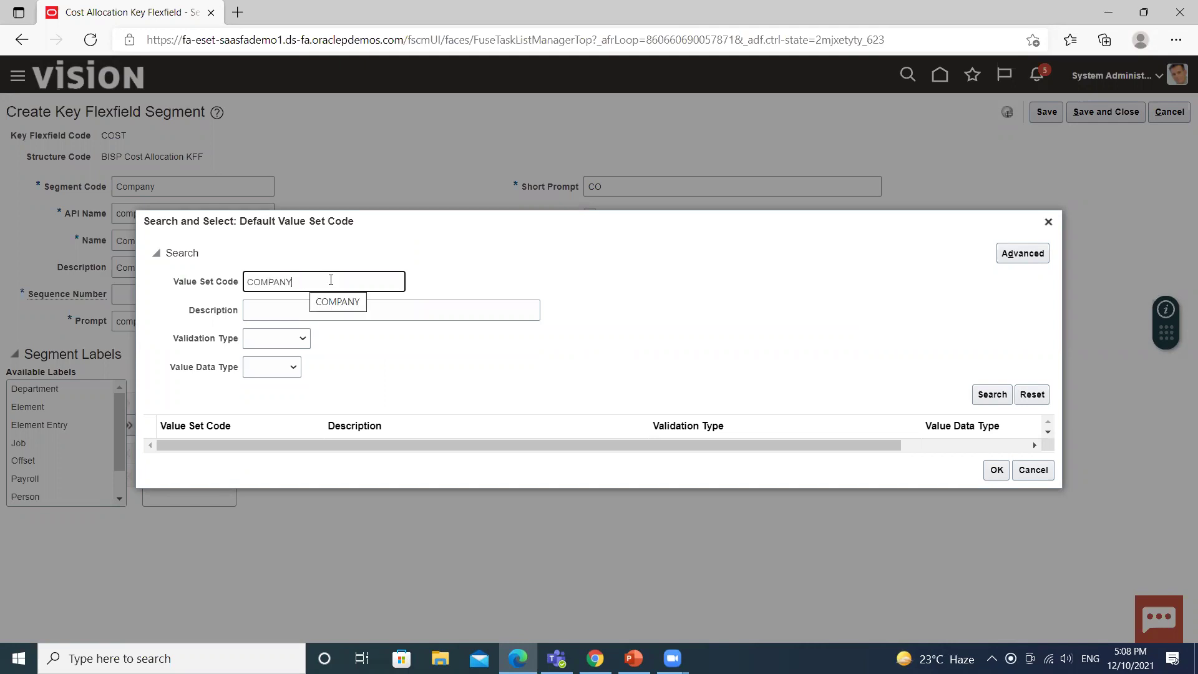
pyautogui.click(989, 395)
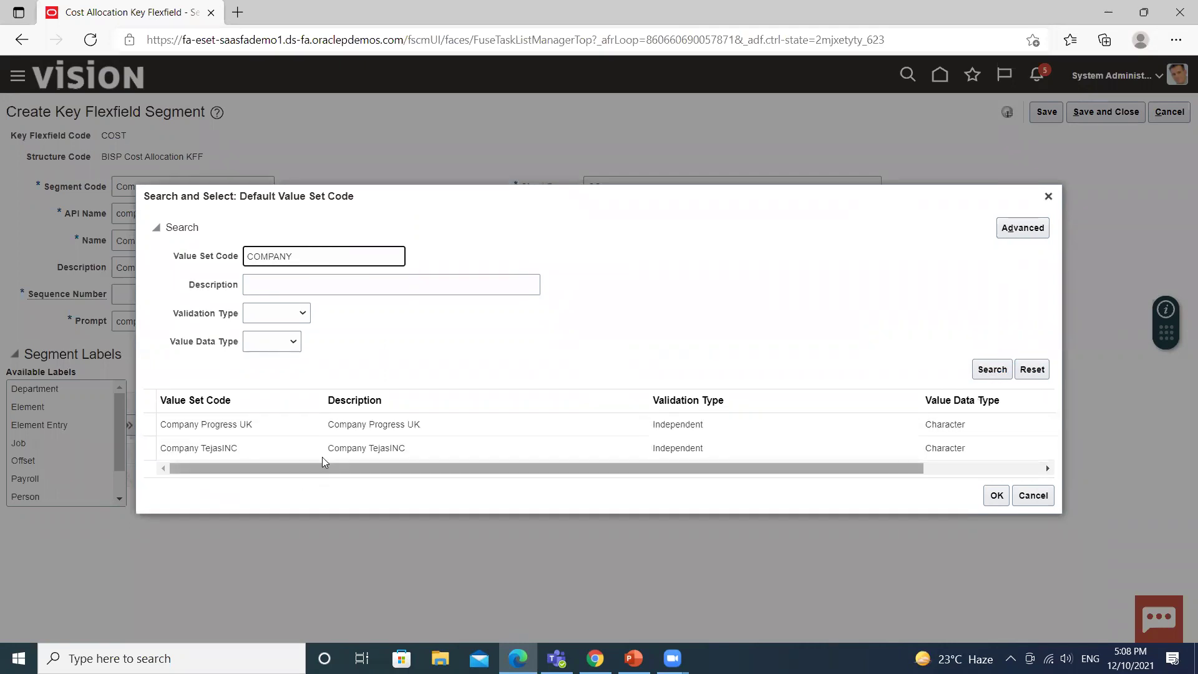
pyautogui.click(310, 449)
pyautogui.click(996, 495)
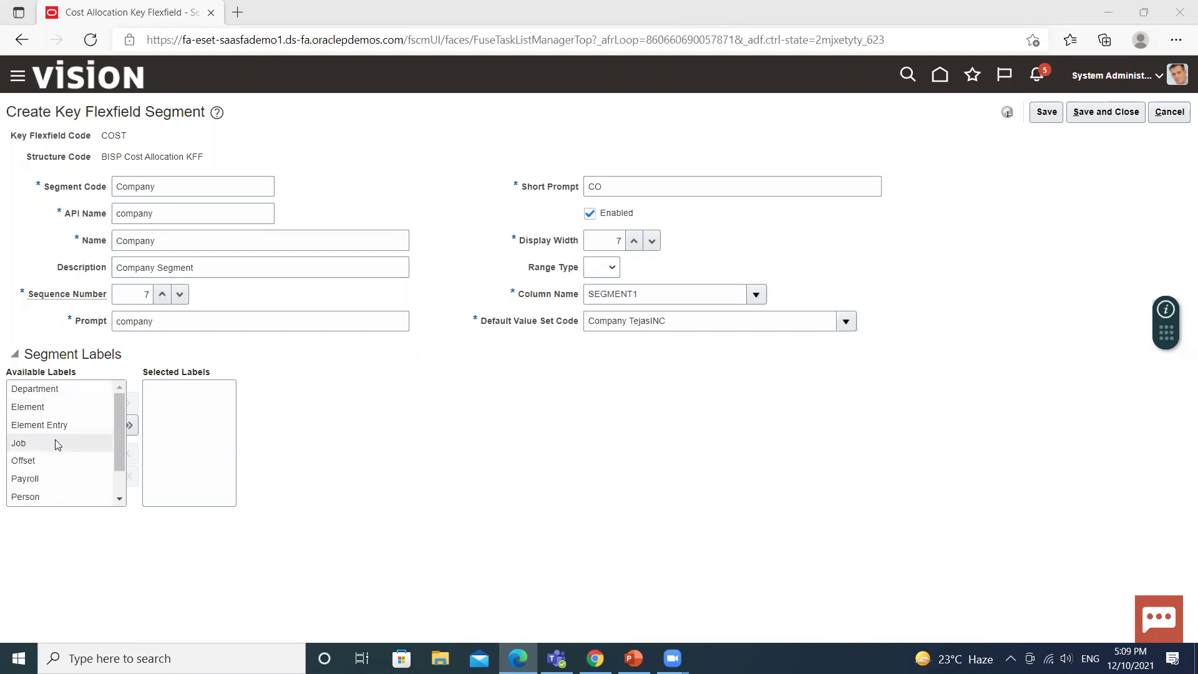
# Move the Department, Job and Payroll labels into the segment's Selected Labels.
pyautogui.click(73, 391)
pyautogui.click(133, 406)
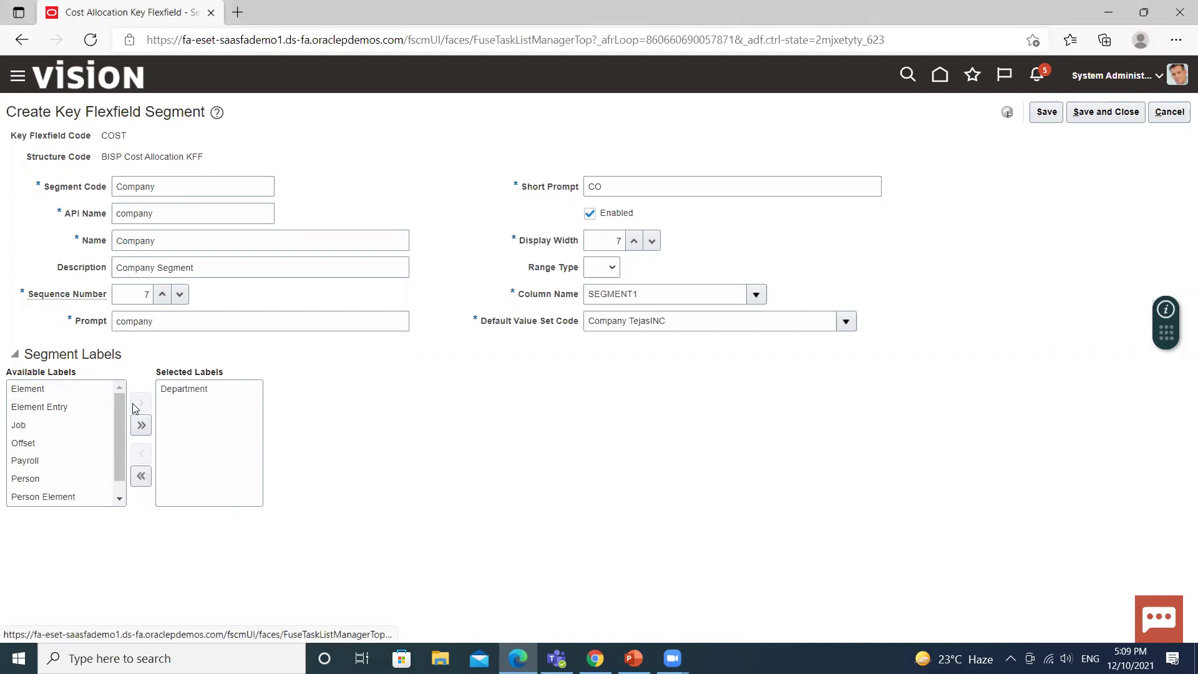
pyautogui.click(26, 426)
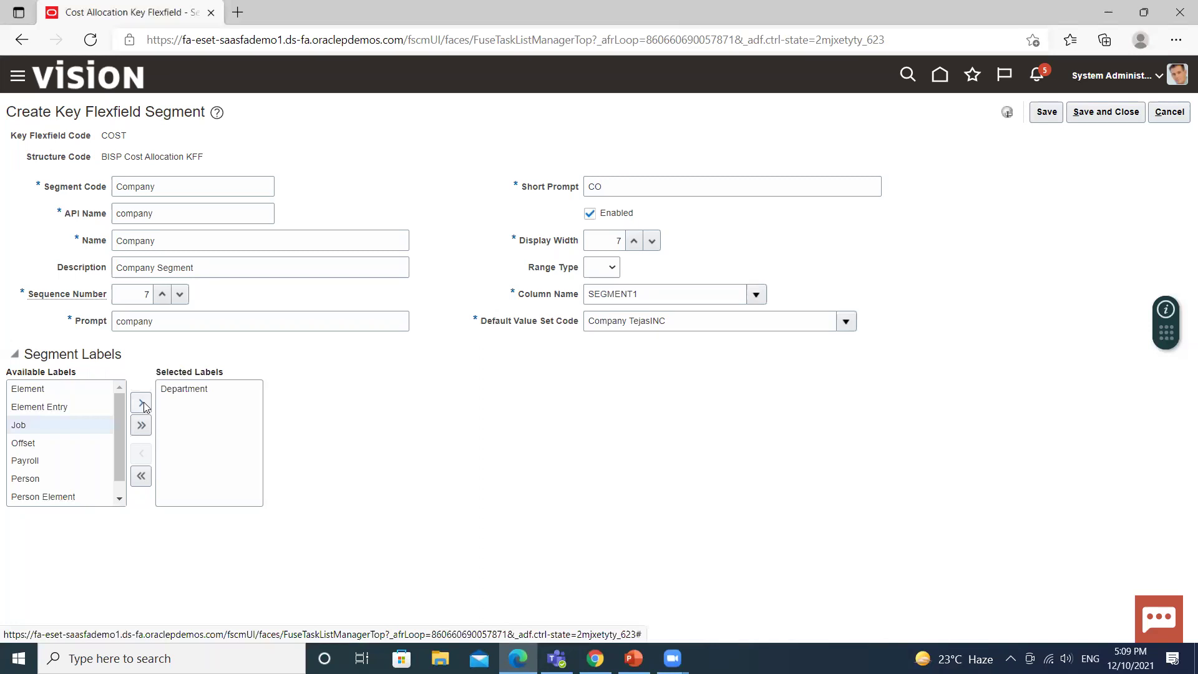
pyautogui.click(143, 405)
pyautogui.click(41, 440)
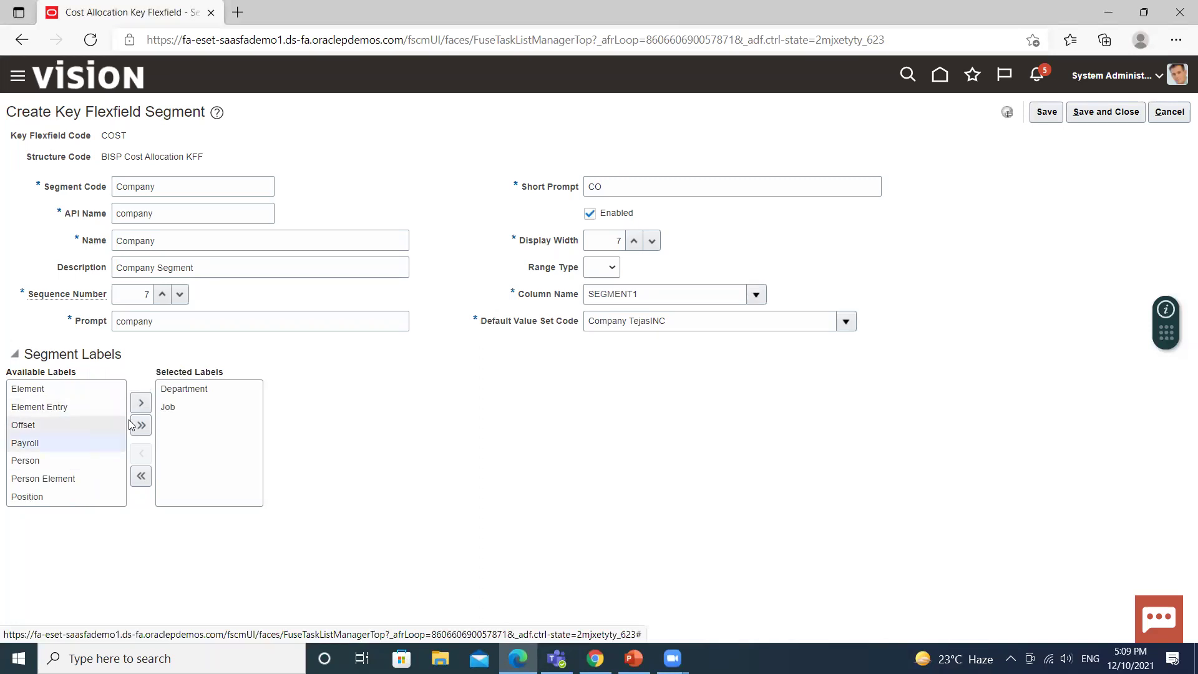
pyautogui.click(142, 404)
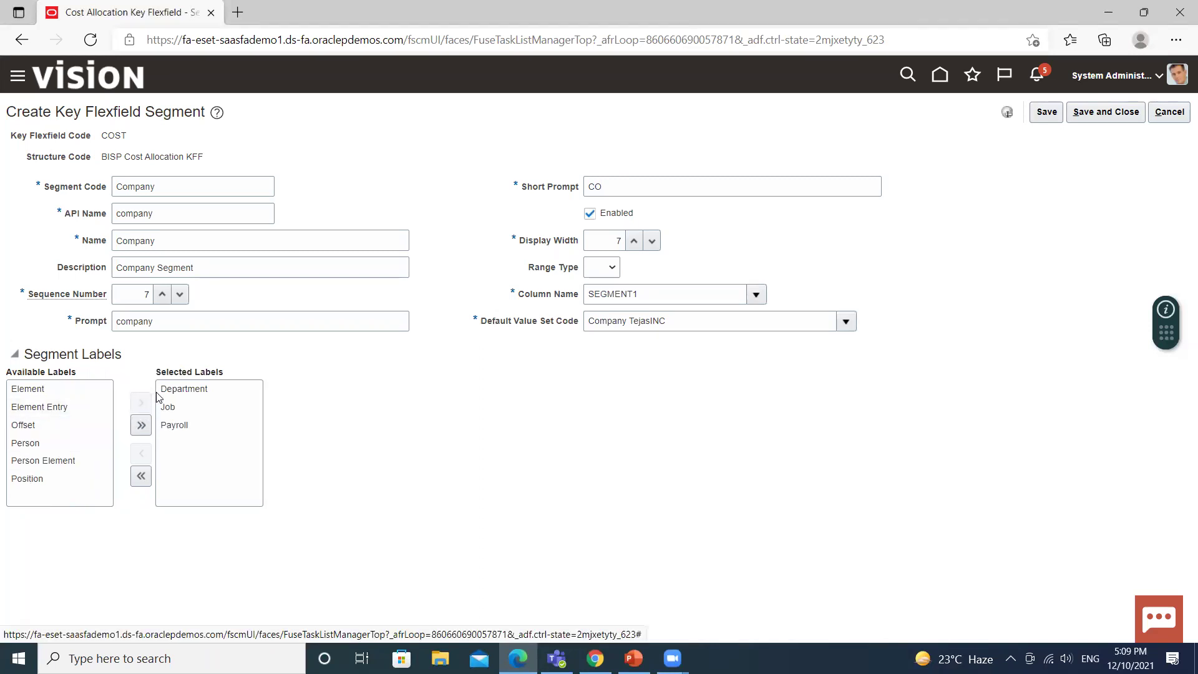
# Save the Company segment and structure, returning to the Cost Allocation Key Flexfield page.
pyautogui.click(1047, 112)
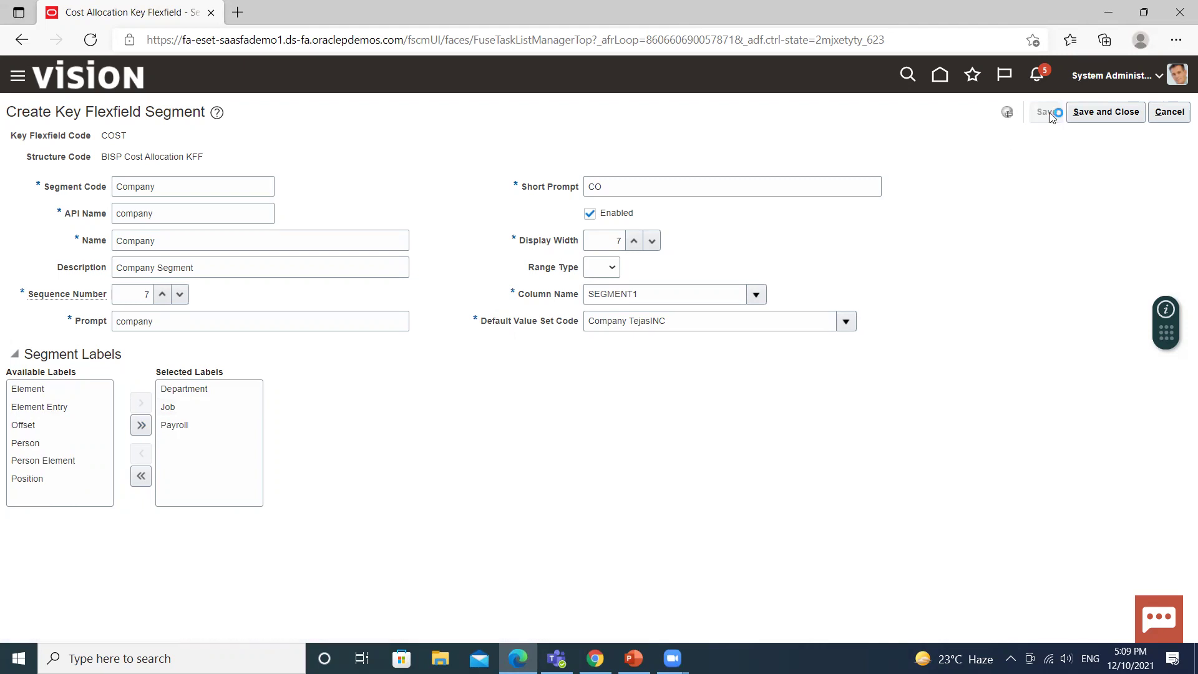
pyautogui.click(1105, 111)
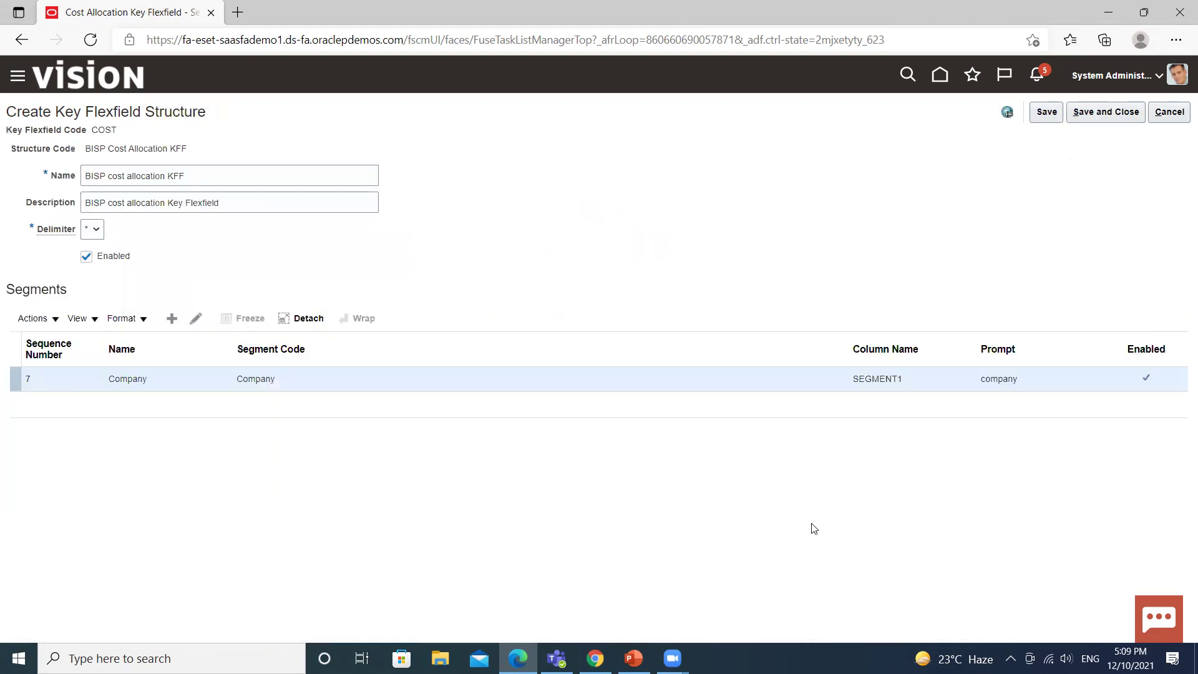
pyautogui.click(1105, 112)
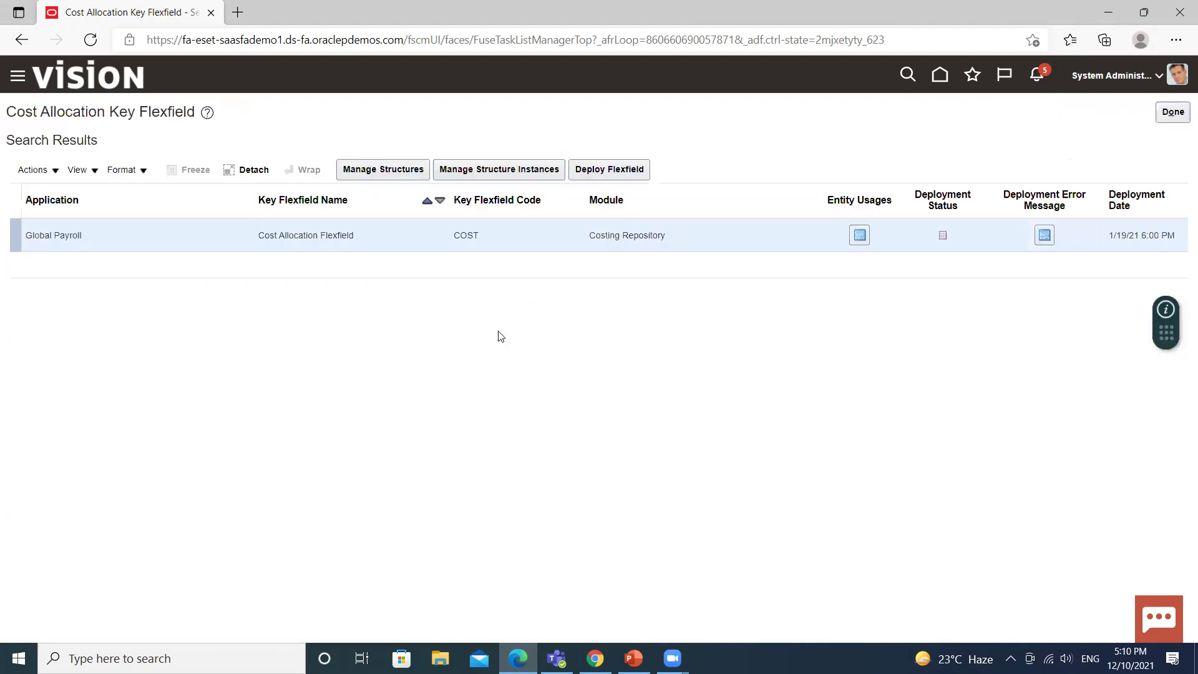
# Create and save structure instance BISP cost allocation KFF SI using the BISP cost allocation KFF structure.
pyautogui.click(467, 171)
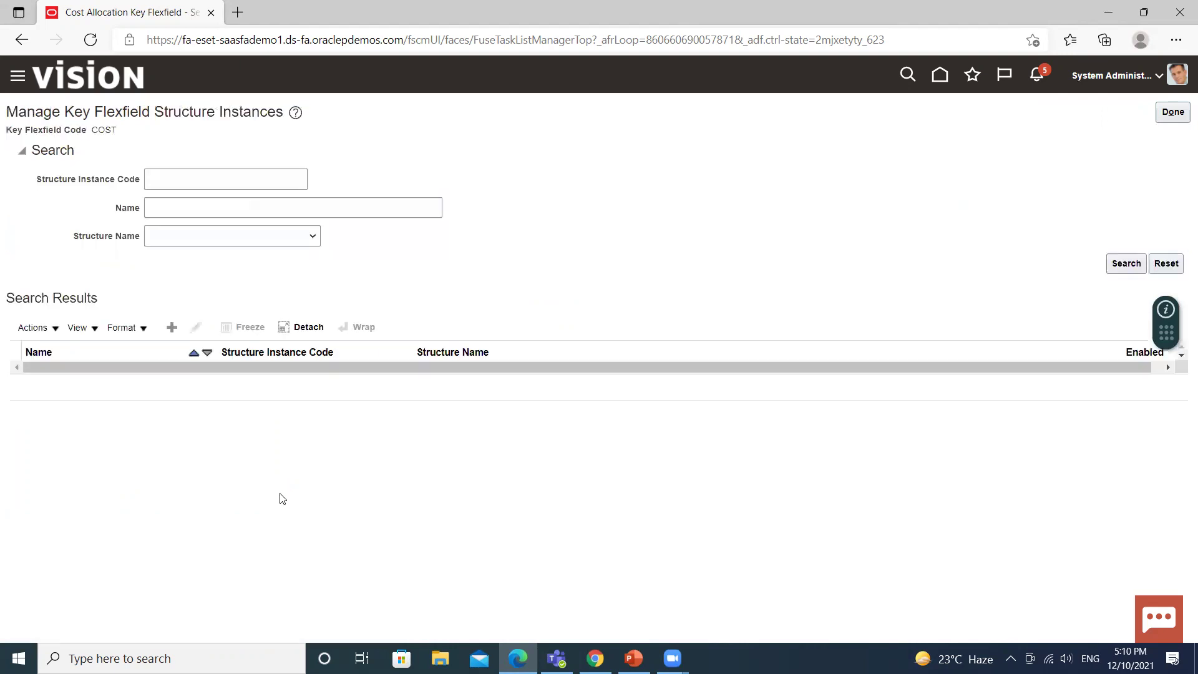
pyautogui.click(165, 335)
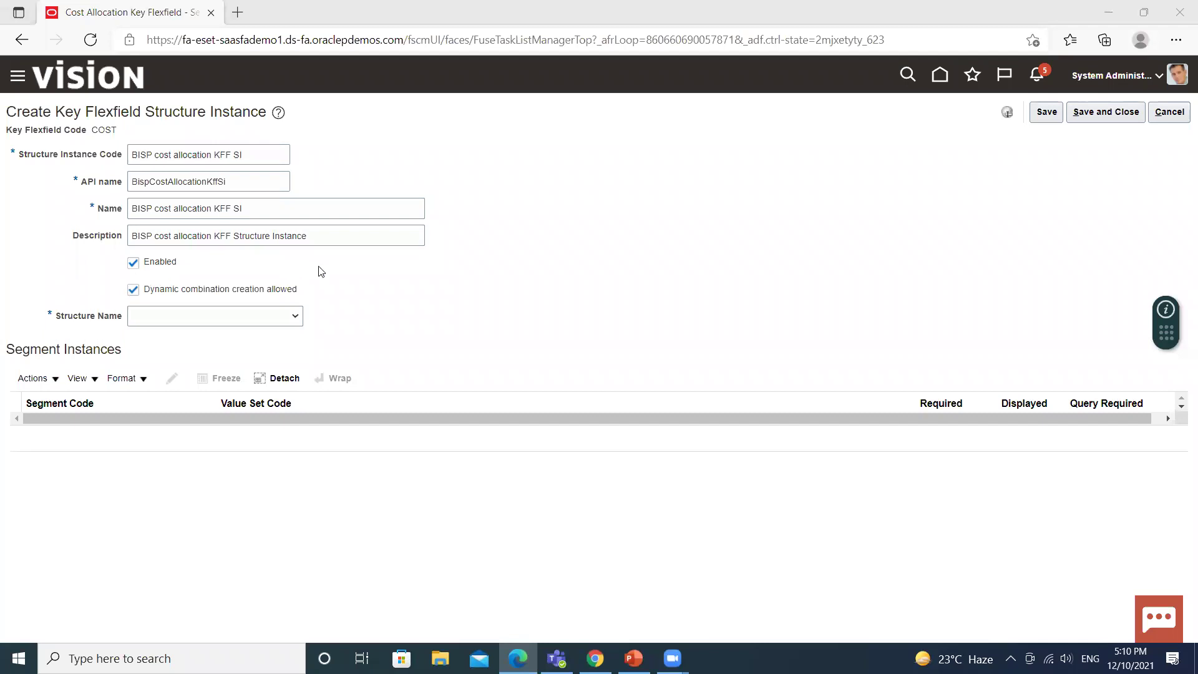
pyautogui.click(295, 318)
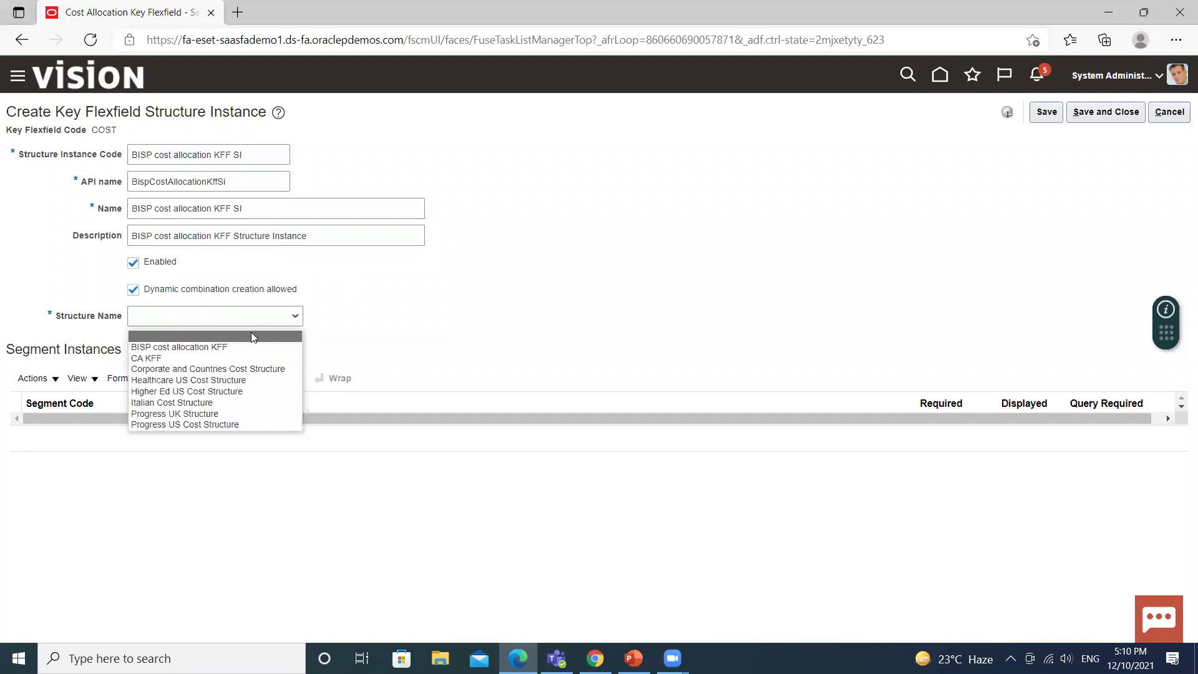
pyautogui.click(188, 351)
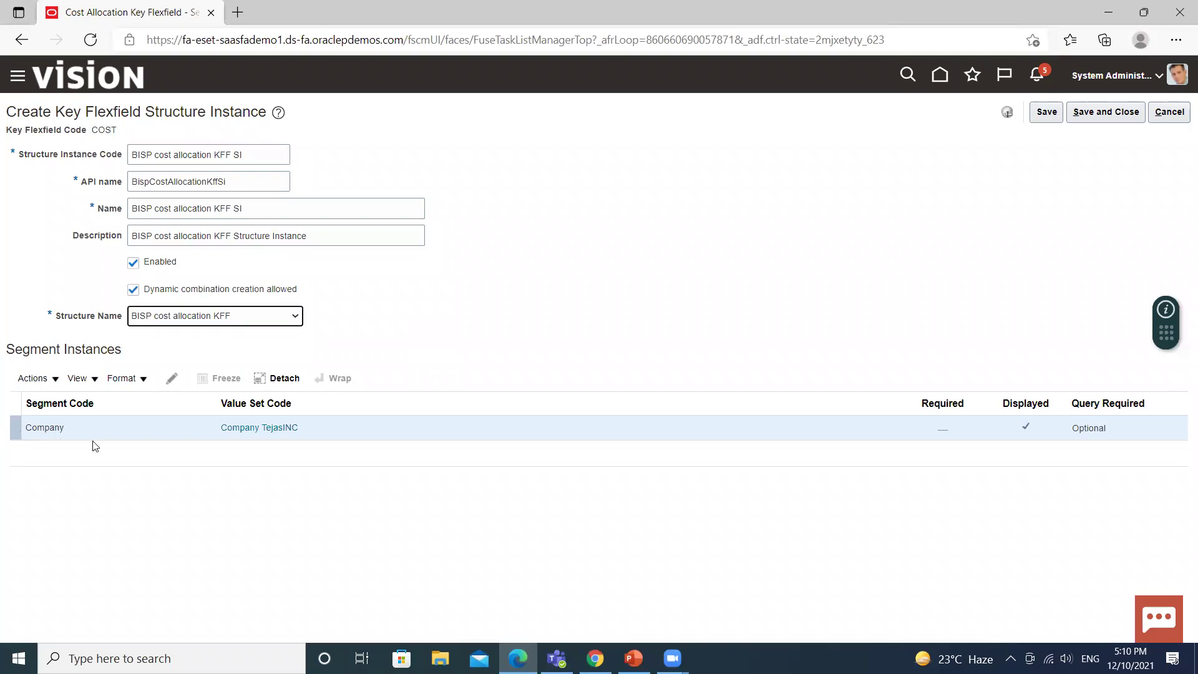
pyautogui.click(1048, 113)
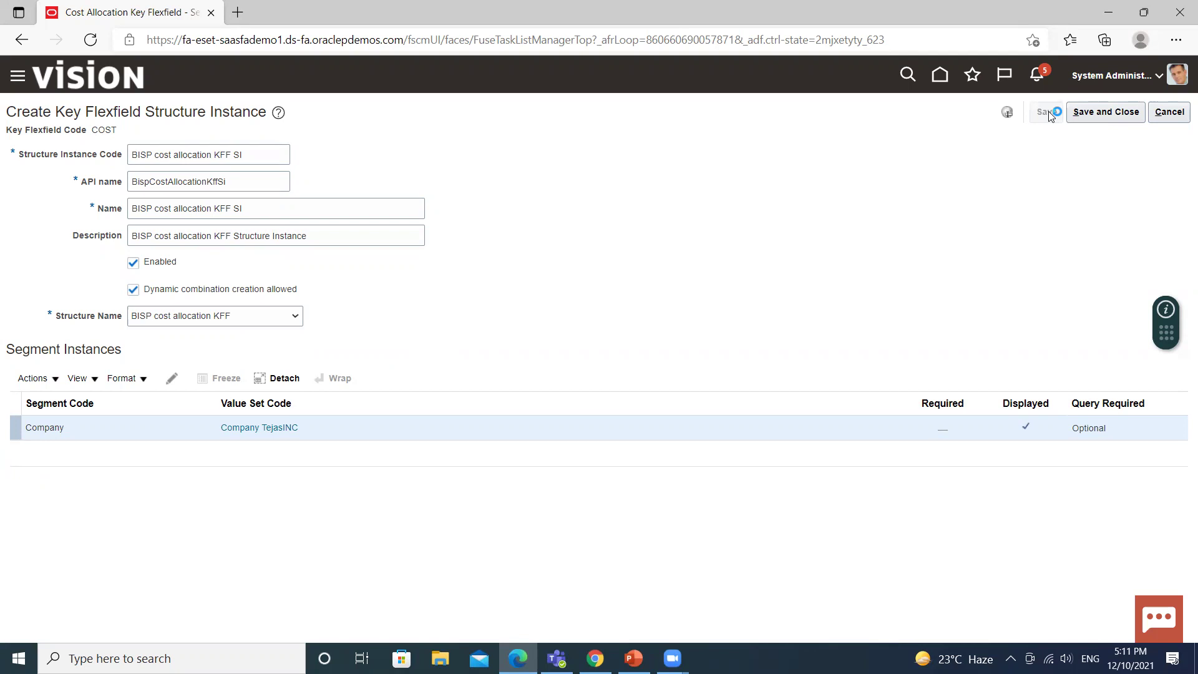
pyautogui.click(1090, 107)
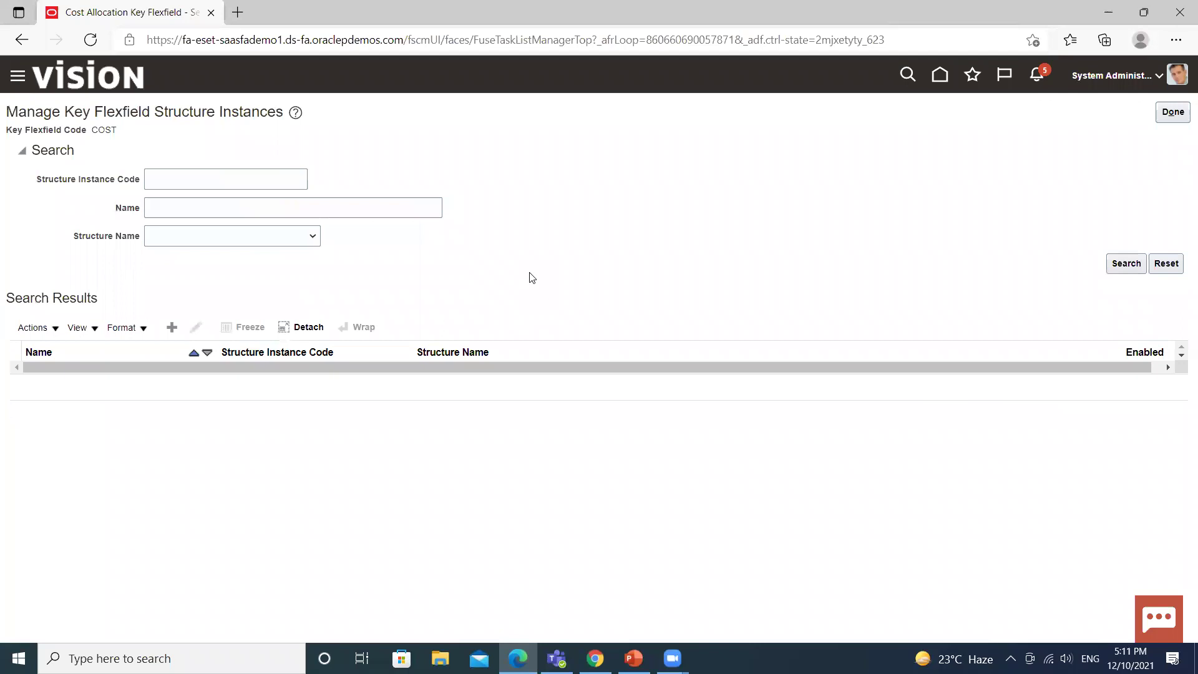
pyautogui.click(1173, 112)
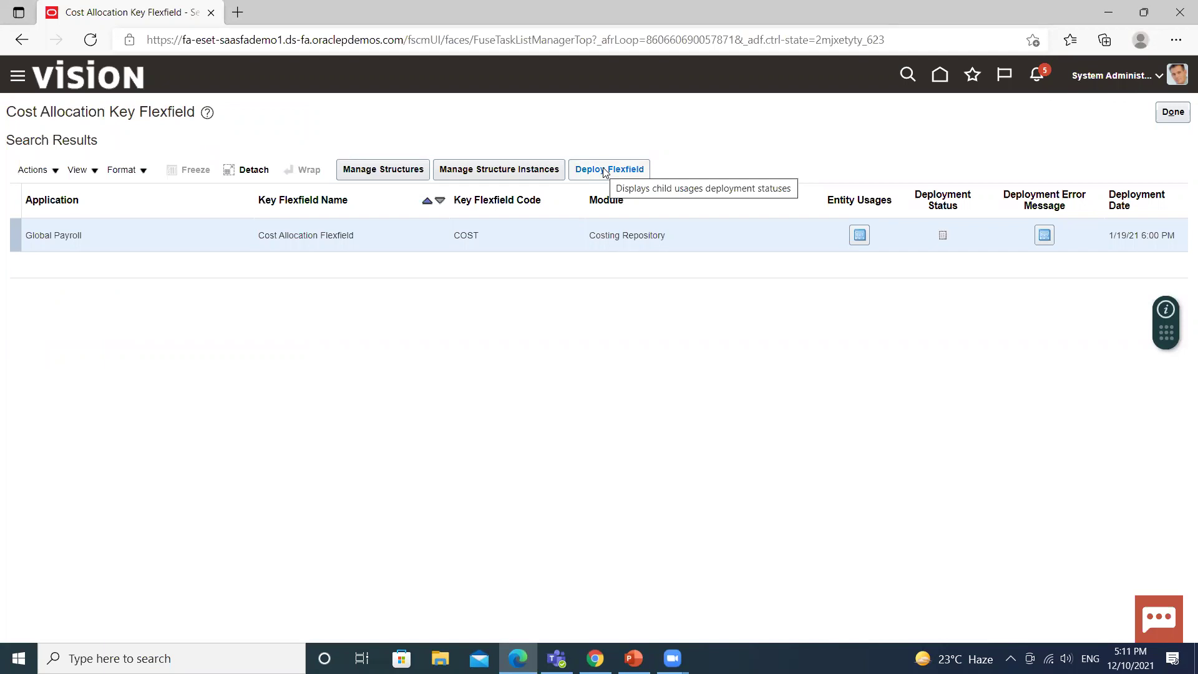
# Deploy the Cost Allocation flexfield, acknowledge success, and exit to the Implementation Projects list.
pyautogui.click(604, 170)
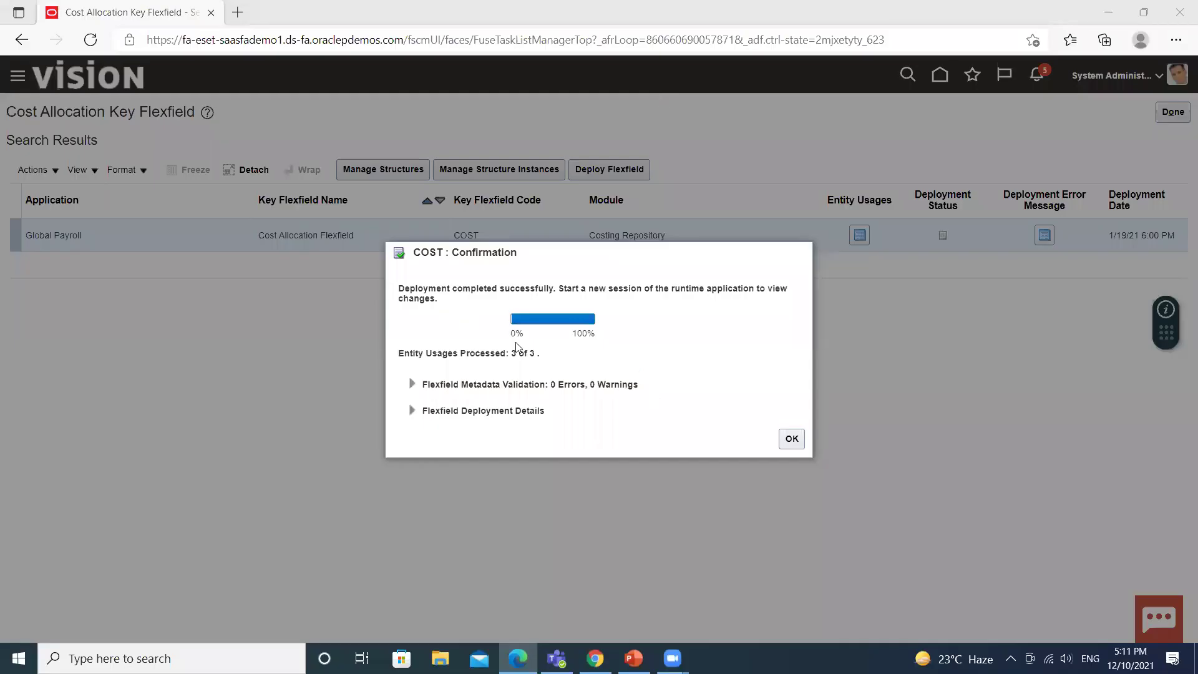
pyautogui.click(791, 440)
pyautogui.click(1169, 114)
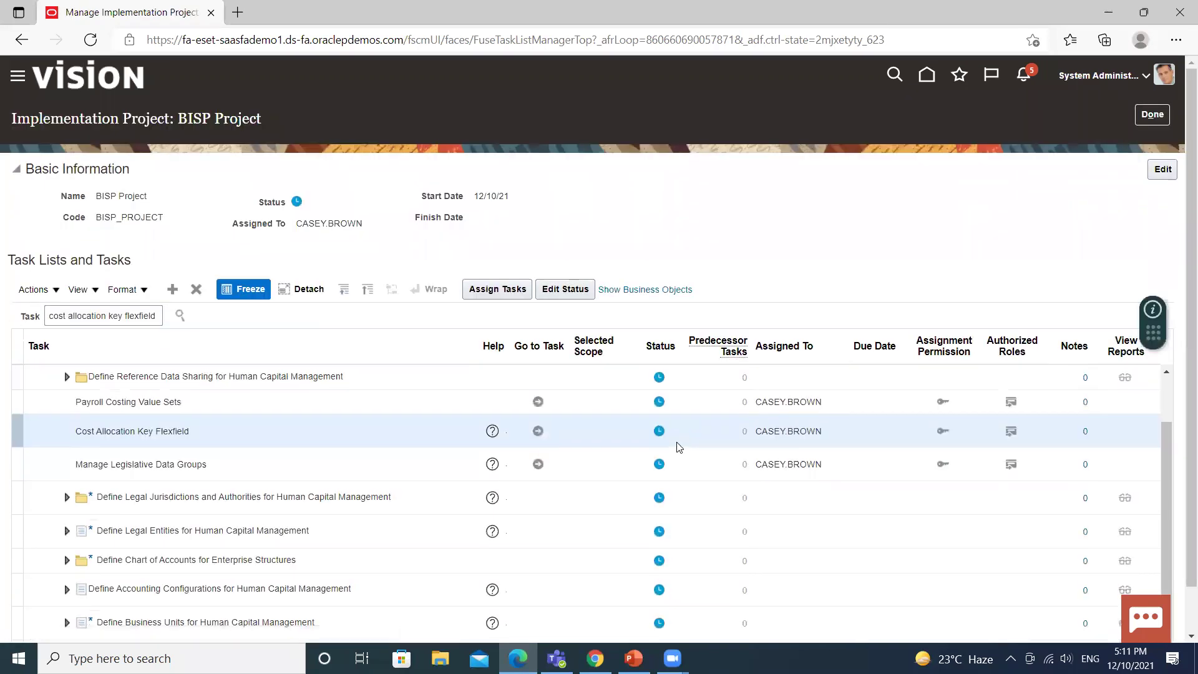
pyautogui.click(1143, 116)
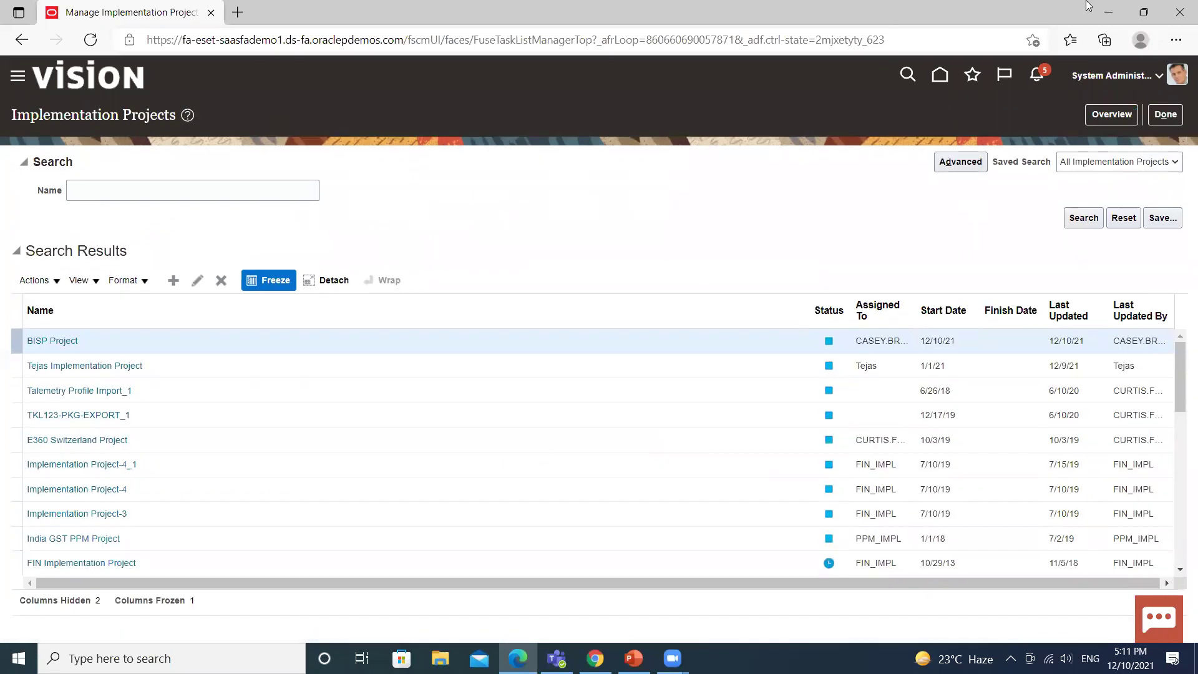